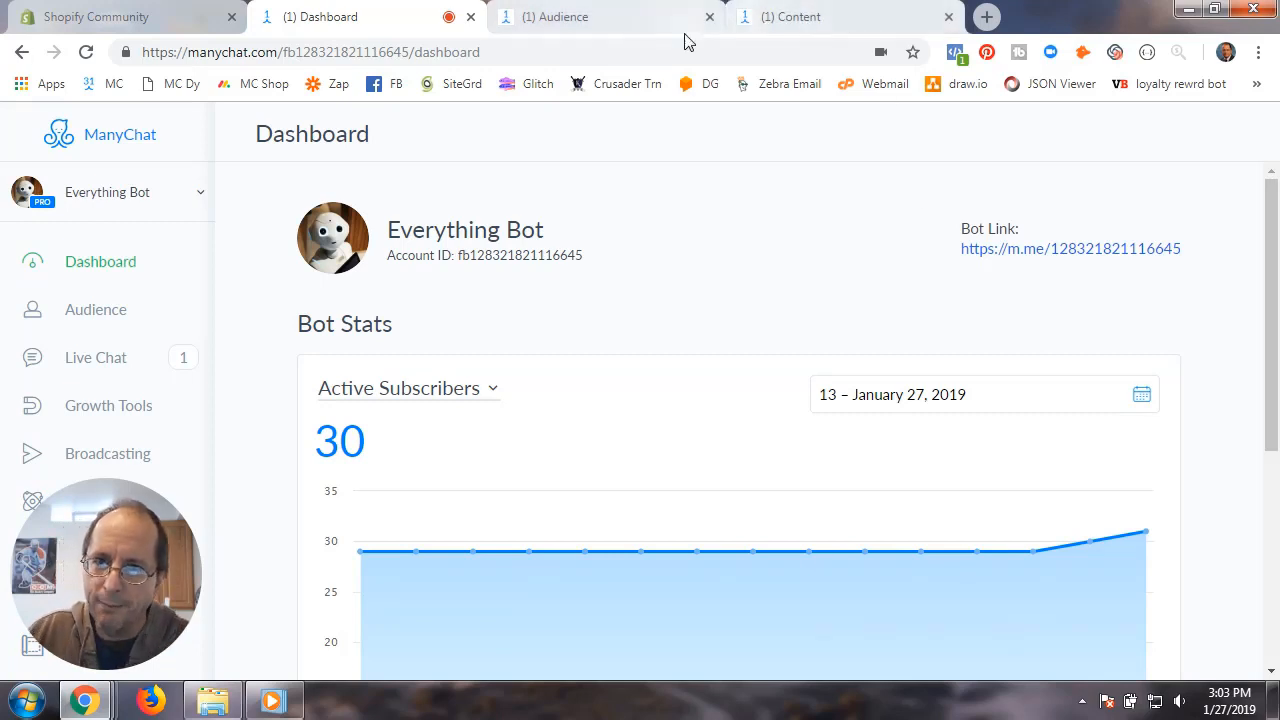
- Examine the C - Get Providers flow's dynamic content block and the provider custom fields in the open subscriber profile
left_click(823, 20)
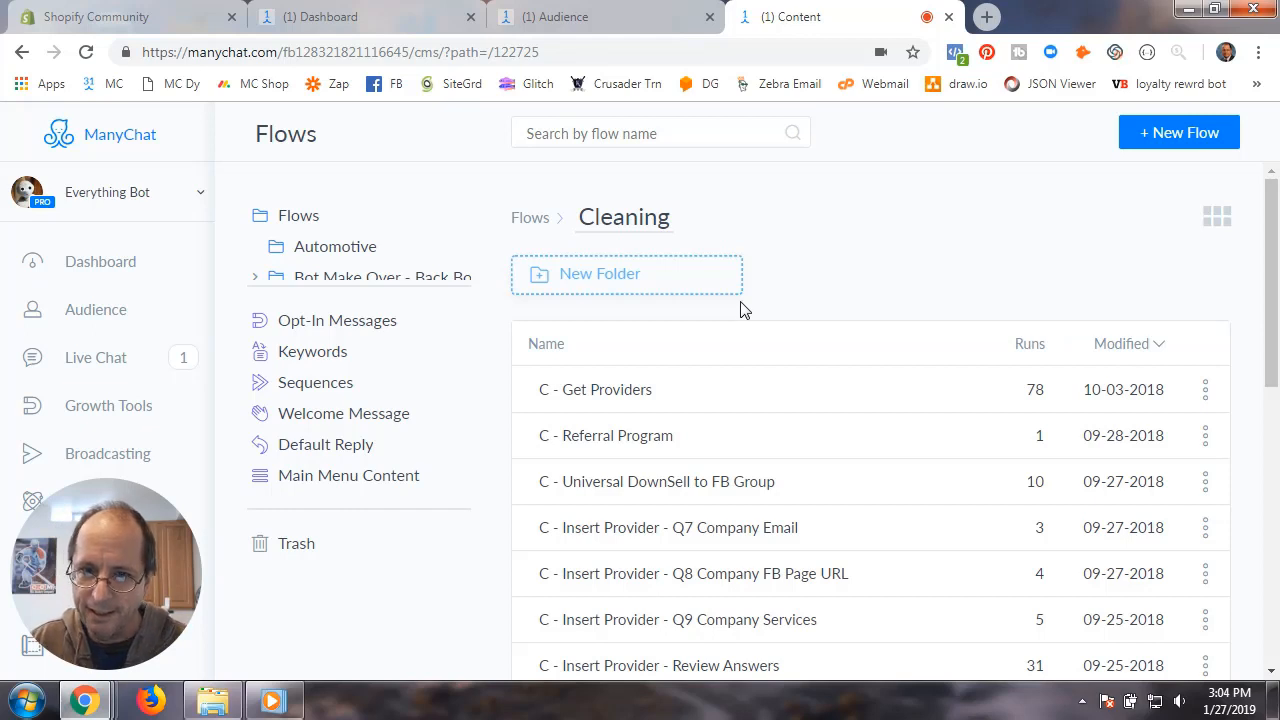
left_click(628, 393)
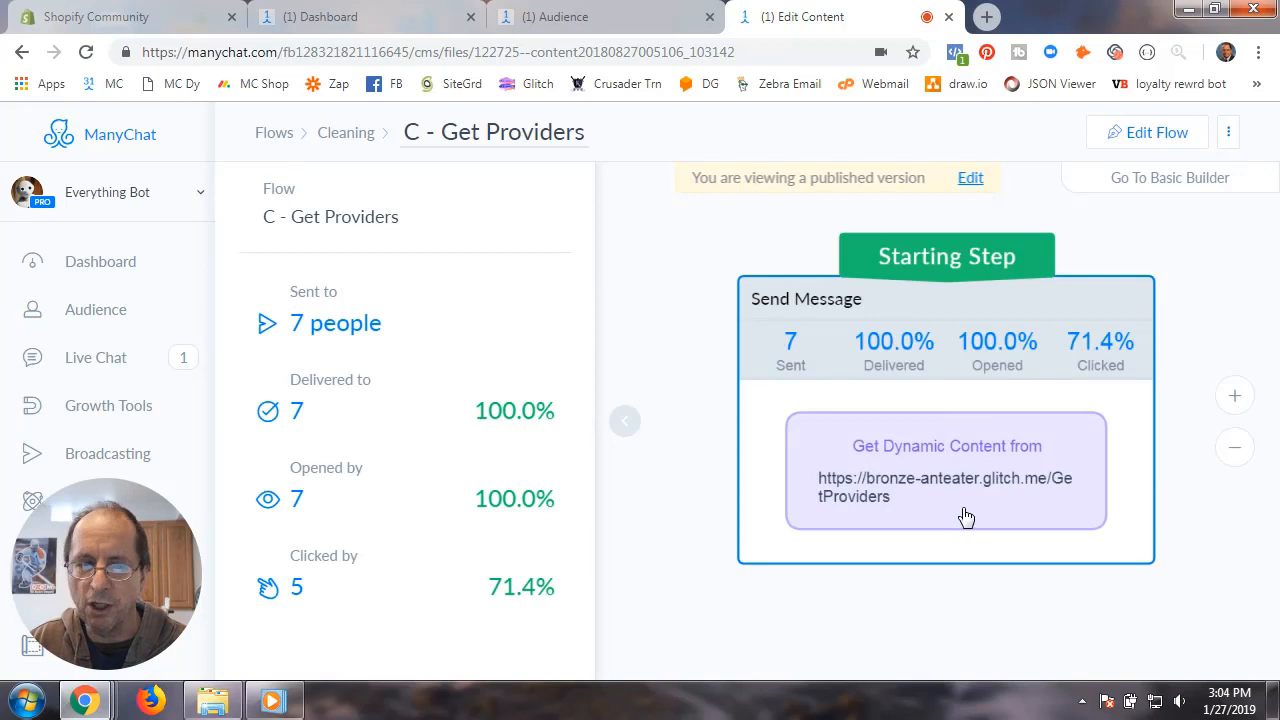
left_click(630, 20)
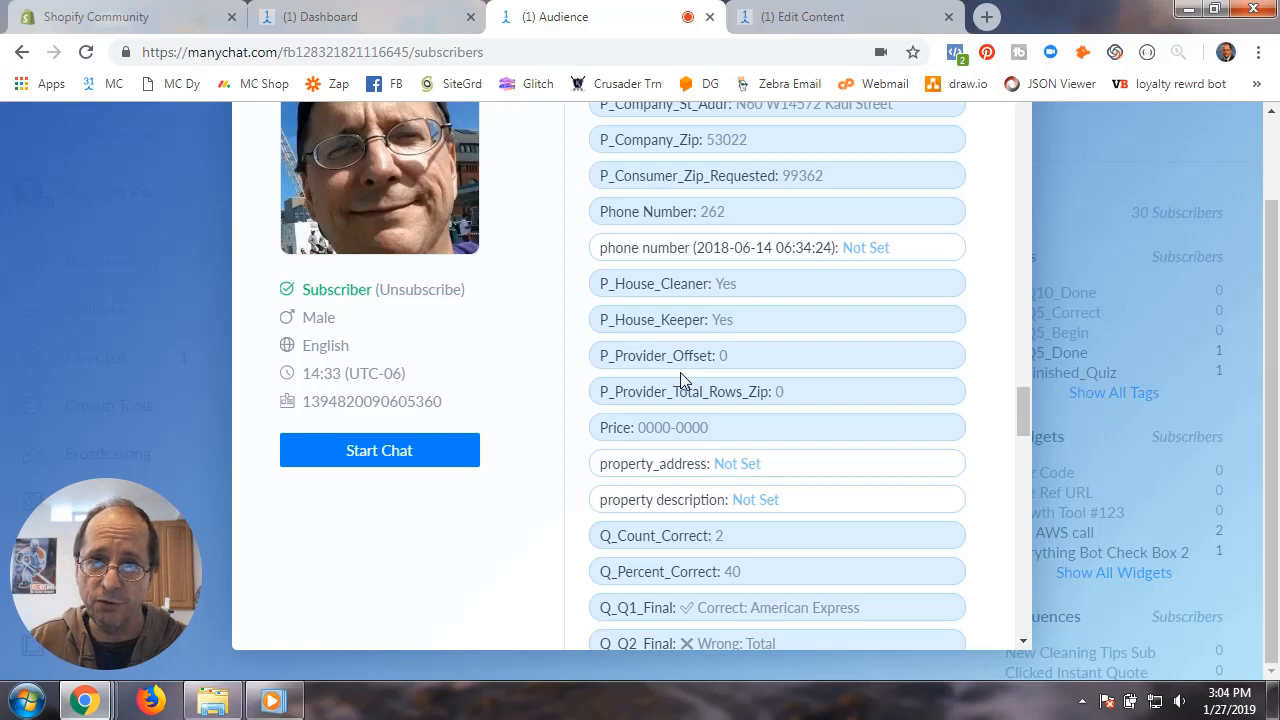
left_click(810, 17)
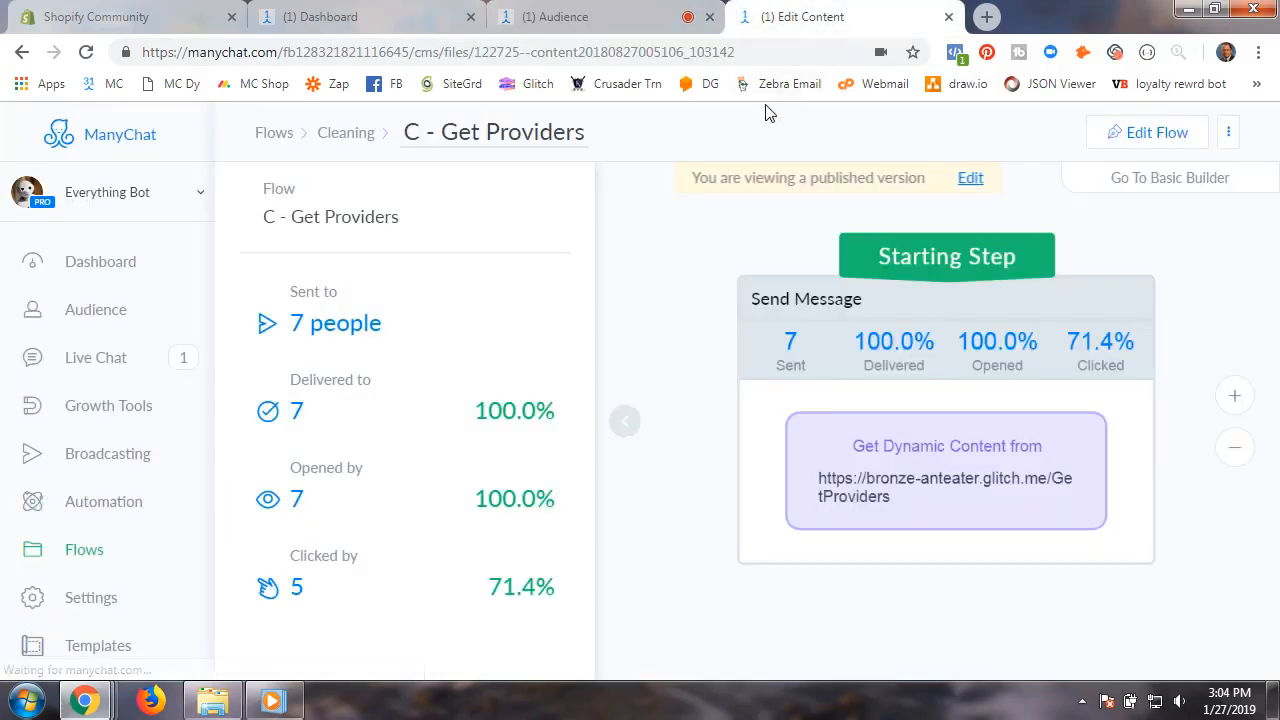
- Create a new flow named "C - Include ALL" in the Cleaning folder
left_click(345, 134)
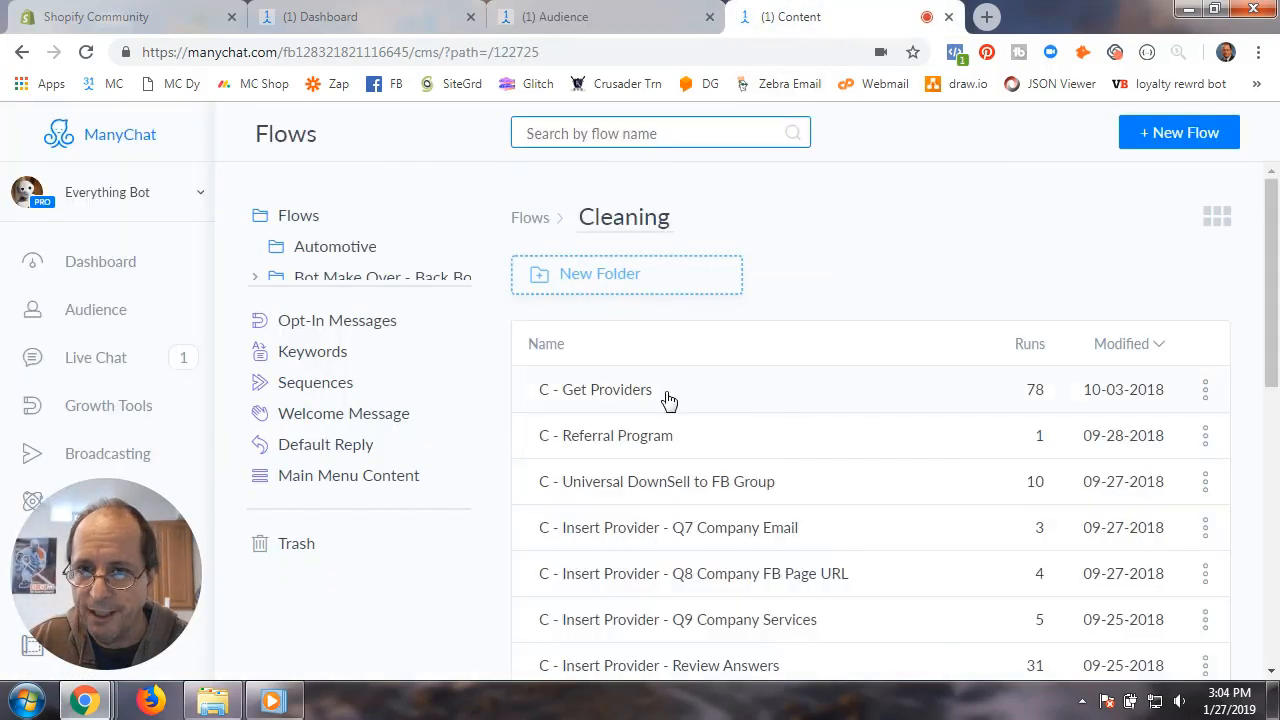
left_click(1166, 137)
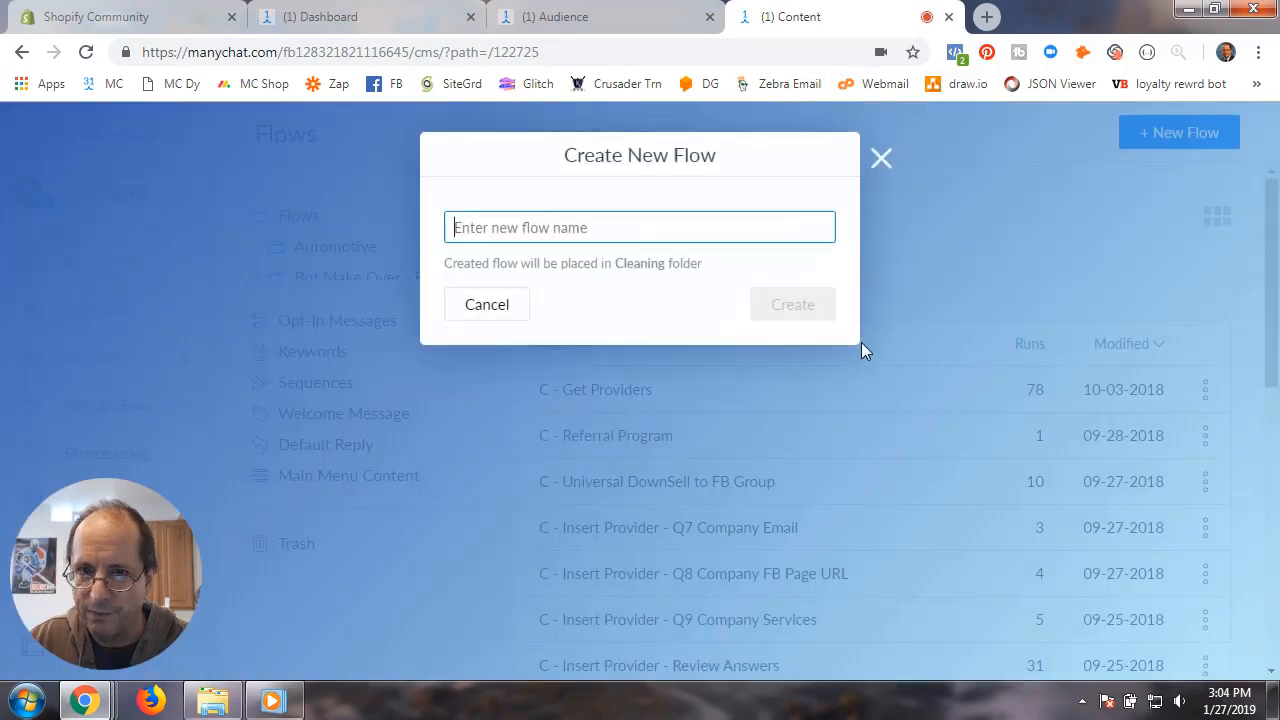
type("C ")
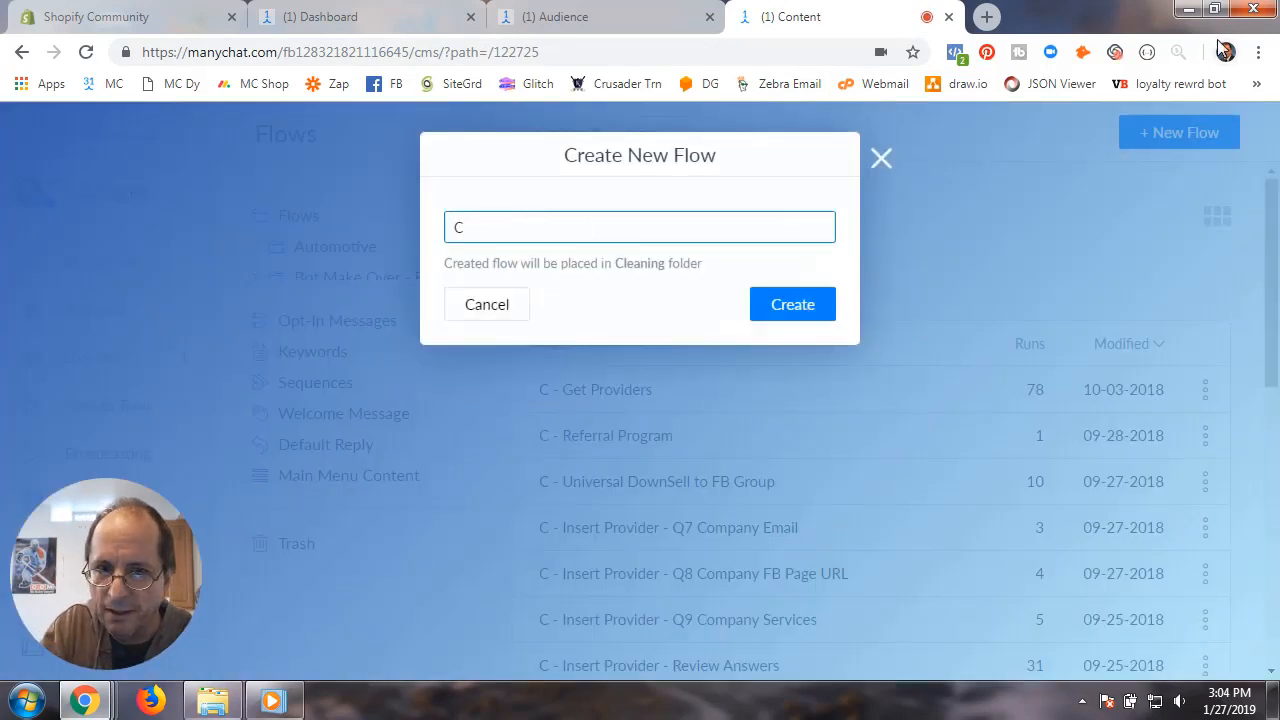
type("- I")
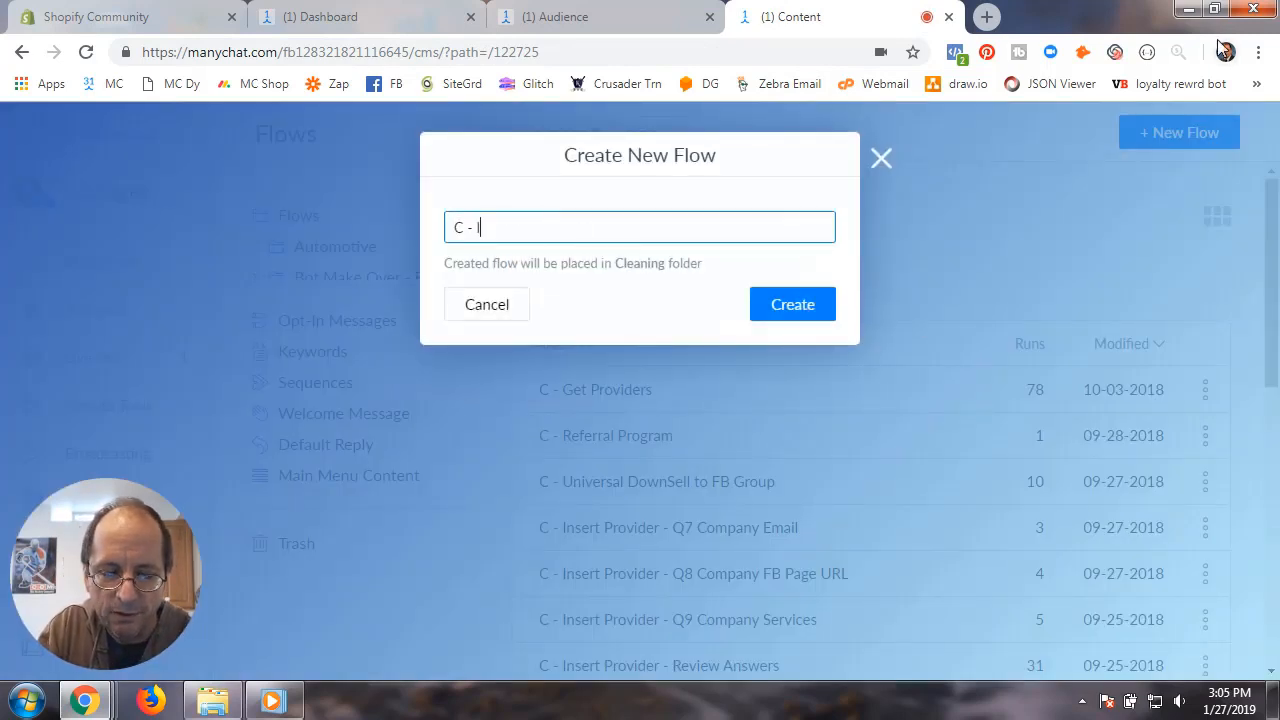
type("nclude ")
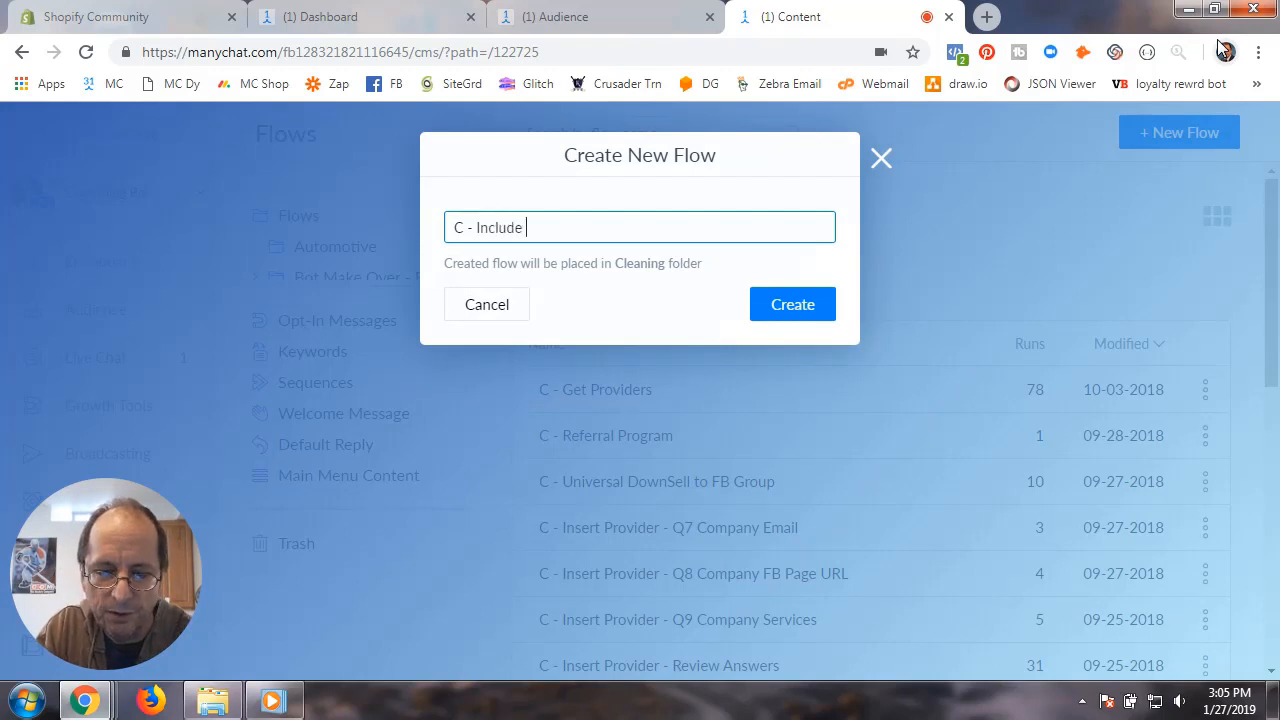
type("ALL")
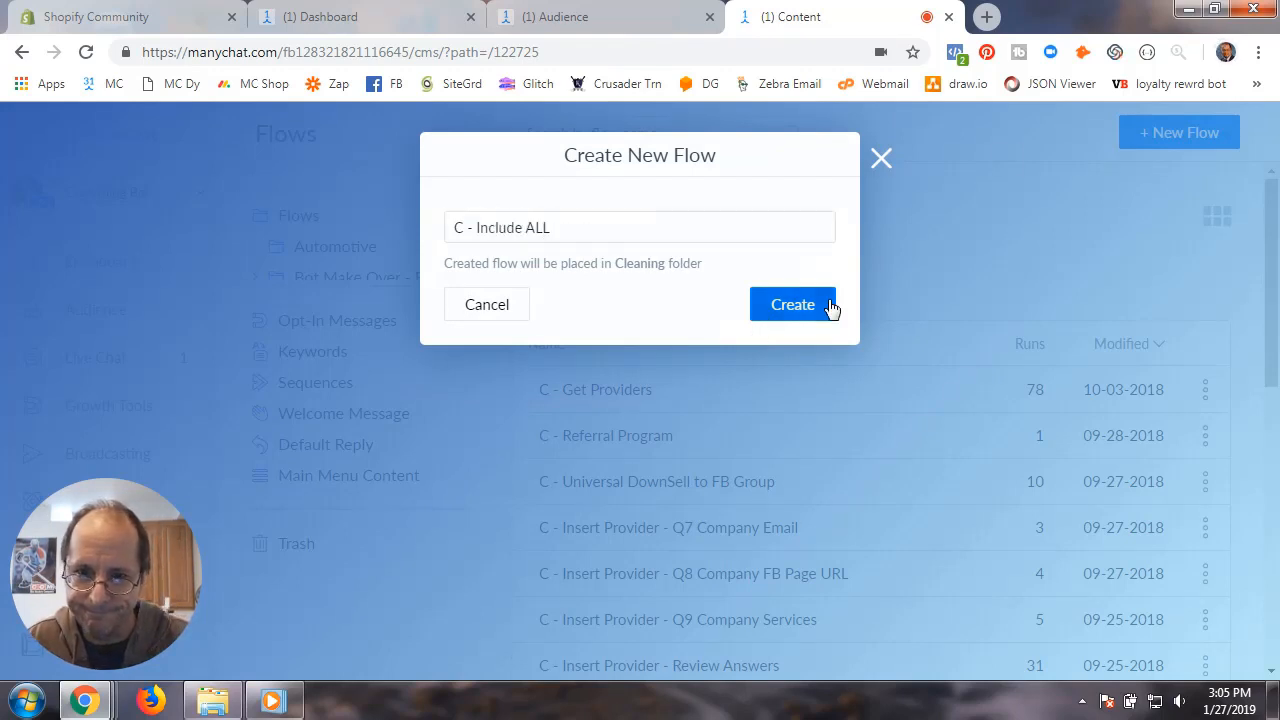
left_click(825, 306)
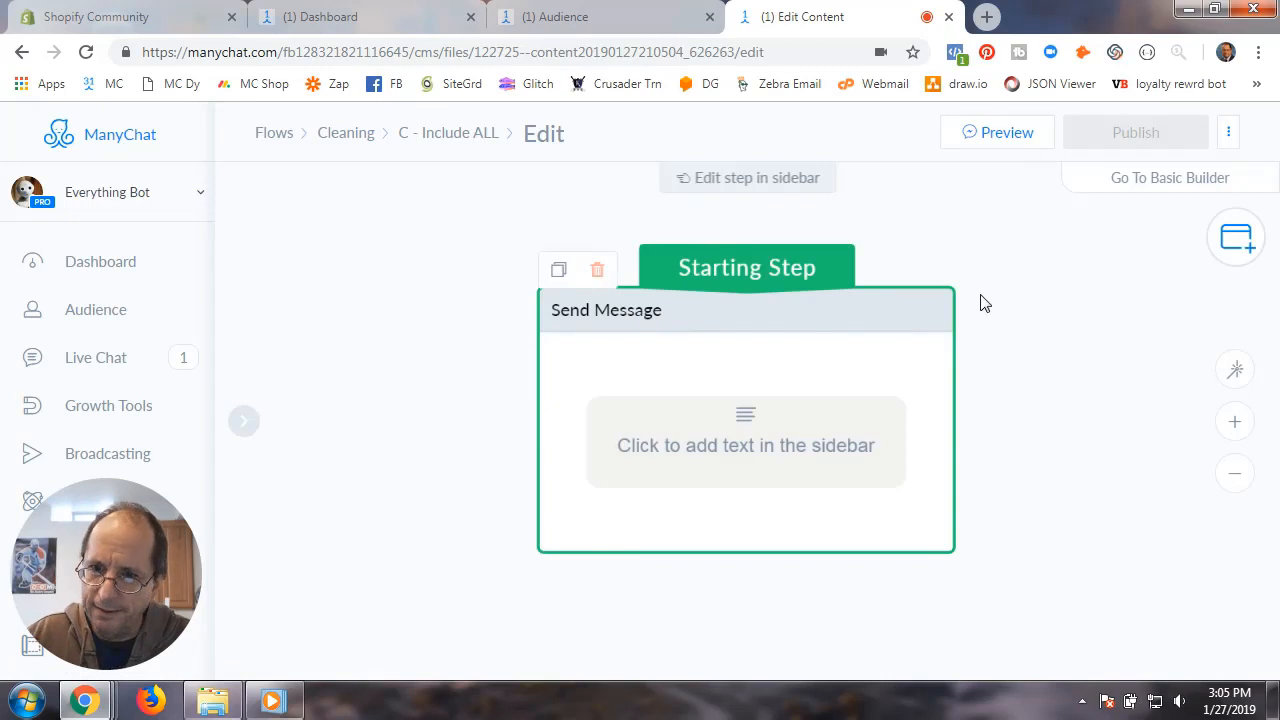
- Insert the P_Provider_Offset custom user field into the starting message's text block
left_click(746, 430)
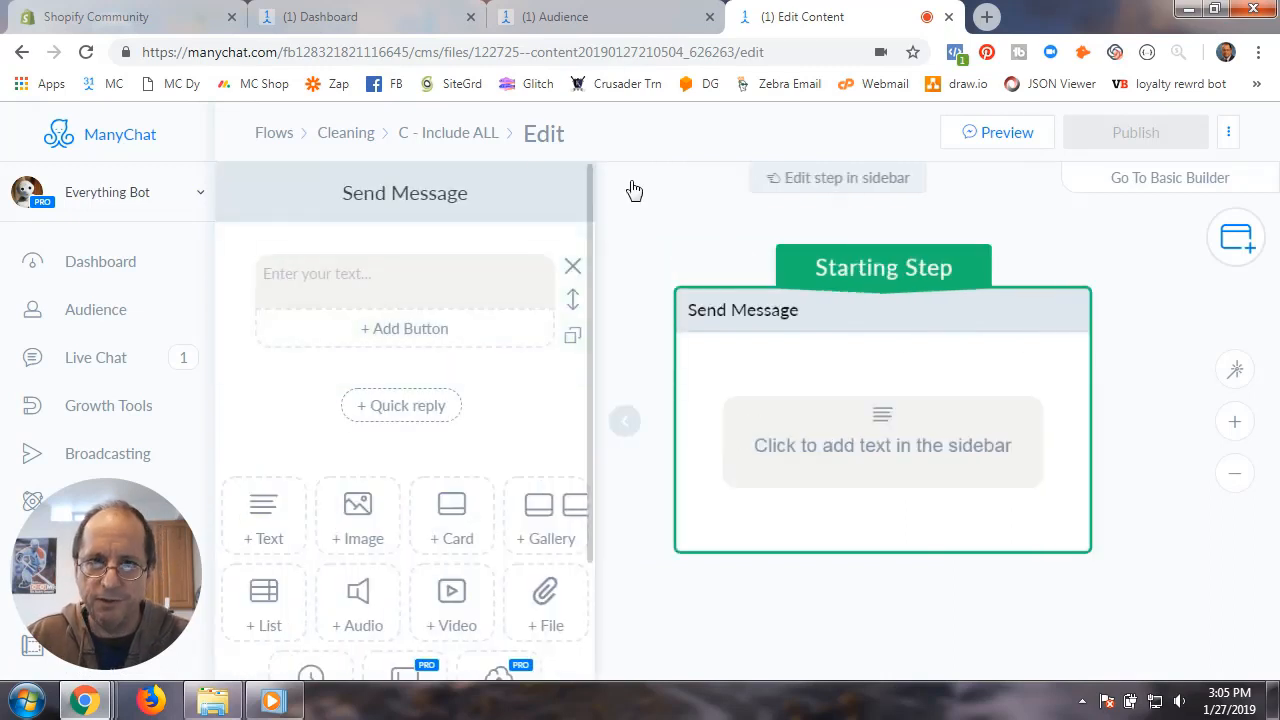
left_click(421, 274)
left_click(421, 274)
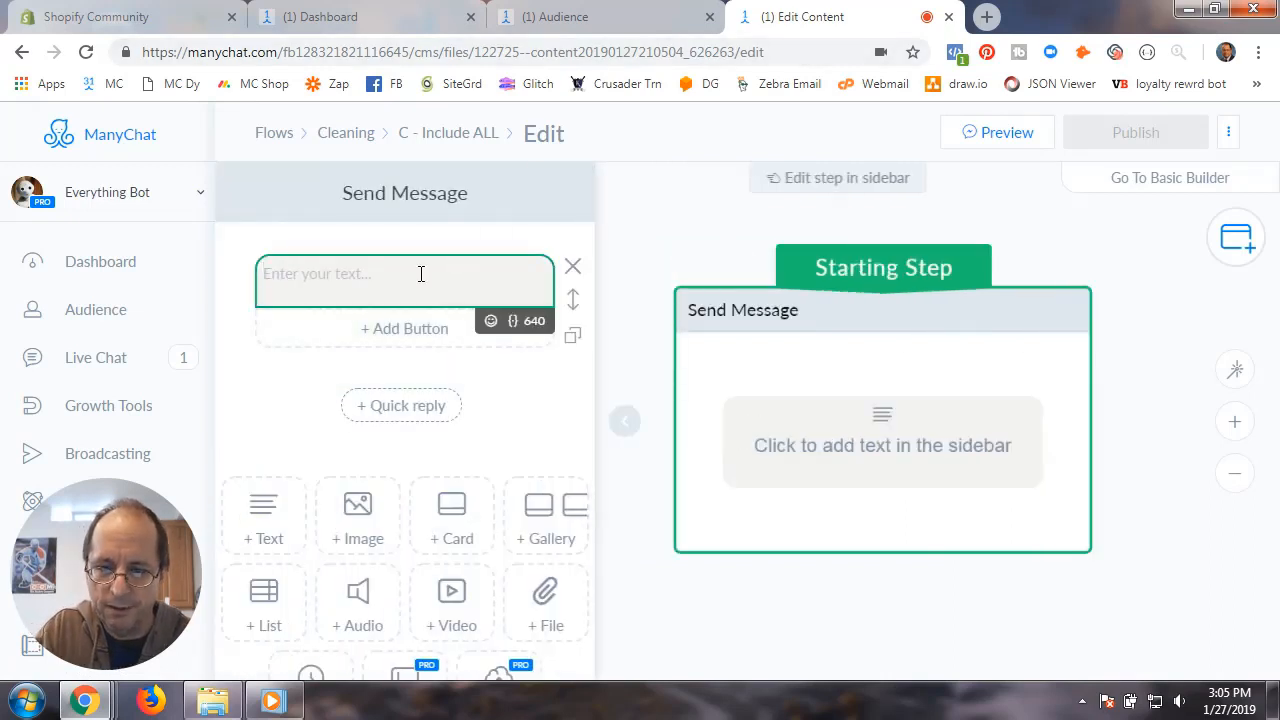
type("{")
type("P")
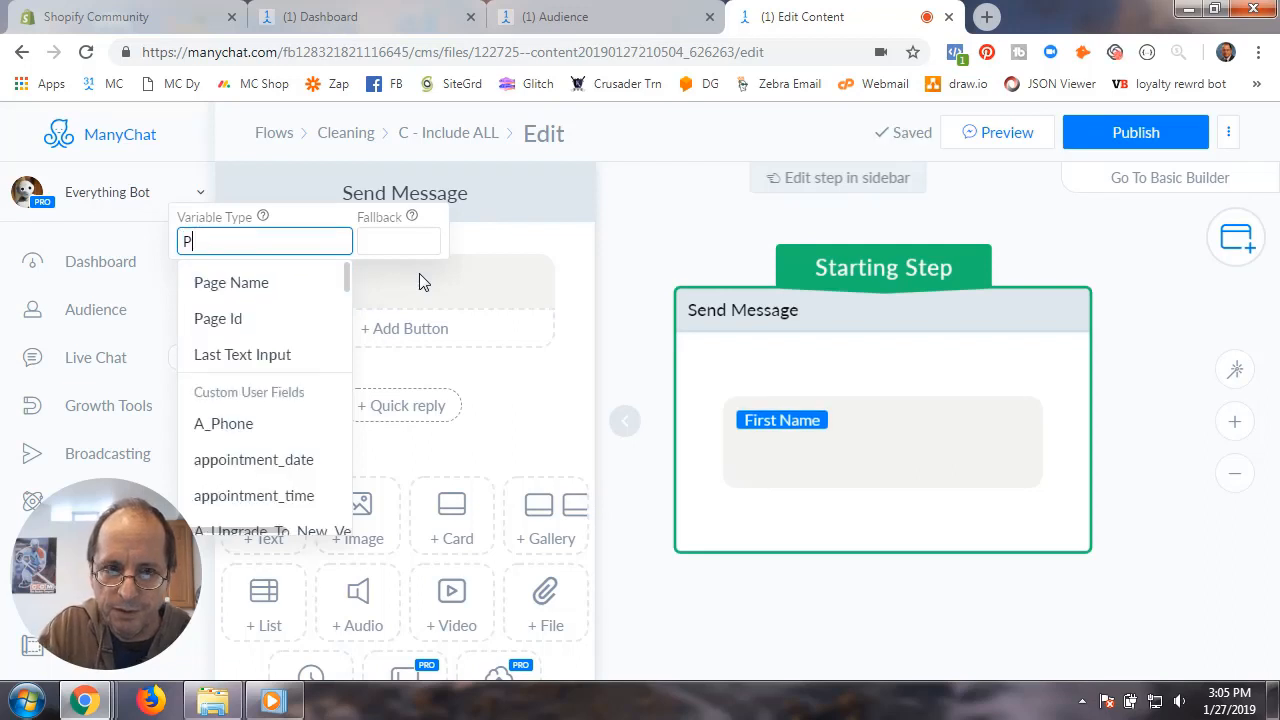
type("_")
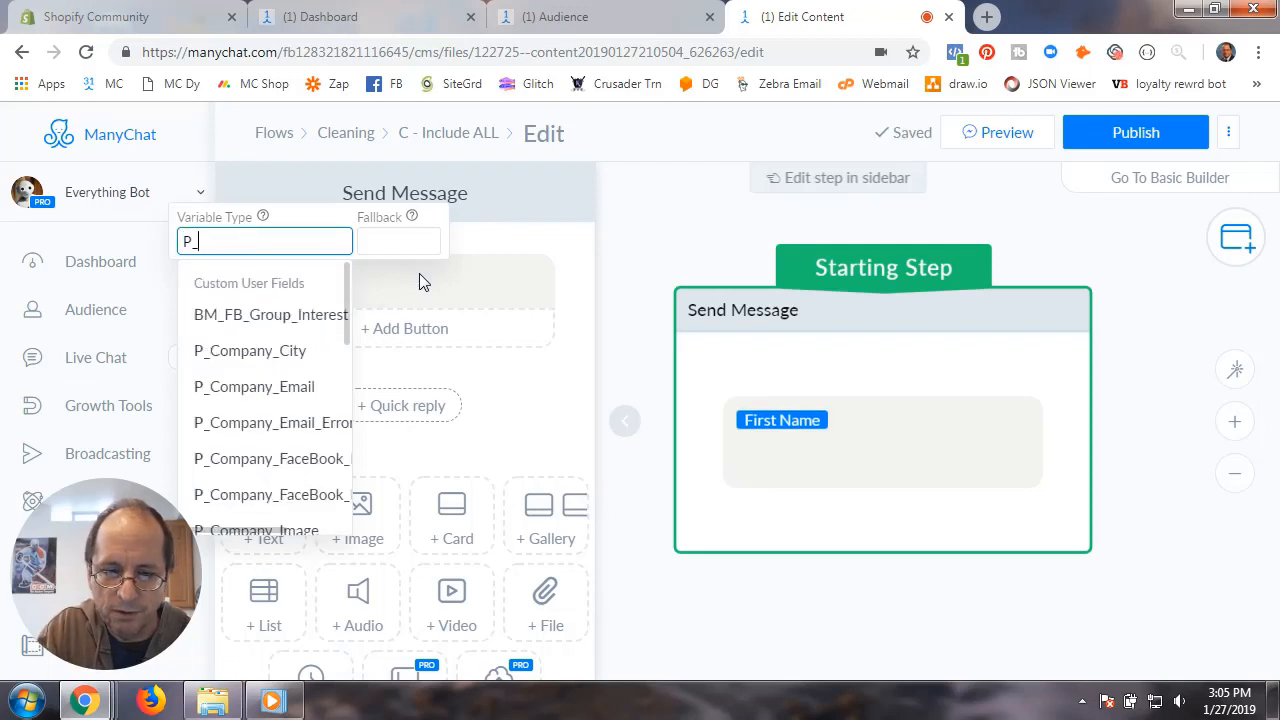
type("P")
left_click(285, 314)
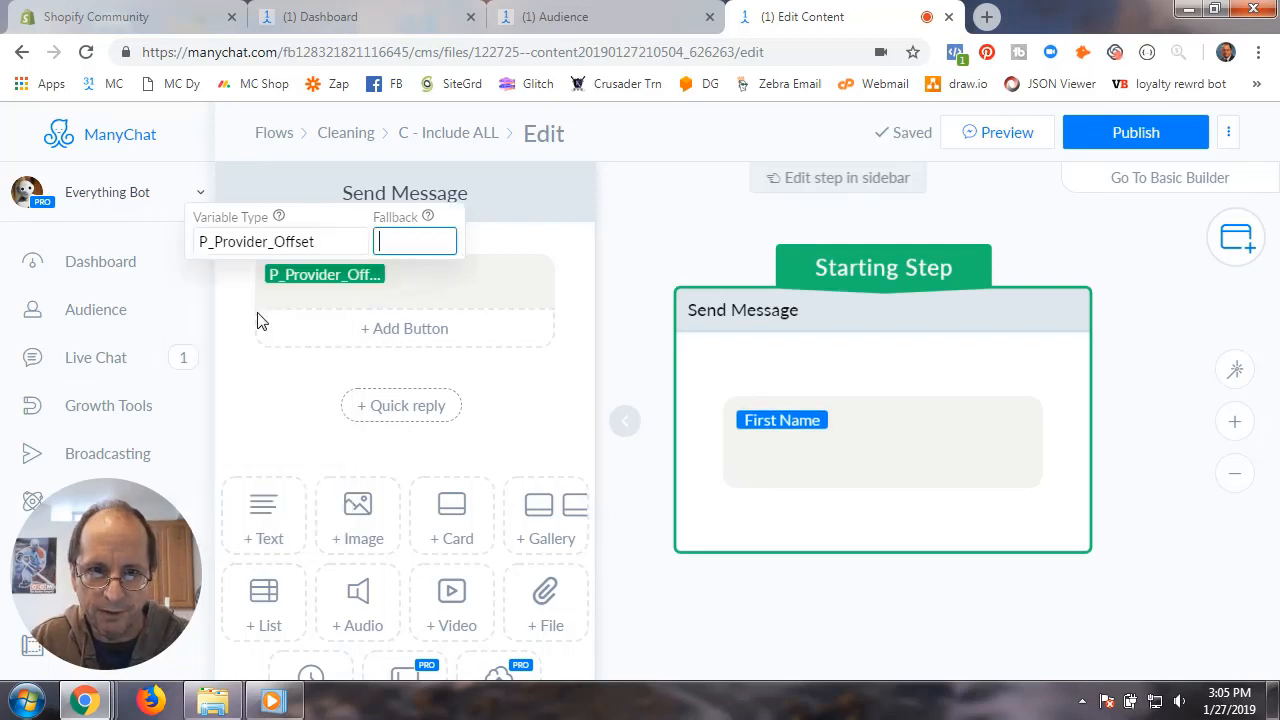
- Add the P_Provider_Total_Rows_Zip custom user field after P_Provider_Offset in the message text
left_click(417, 274)
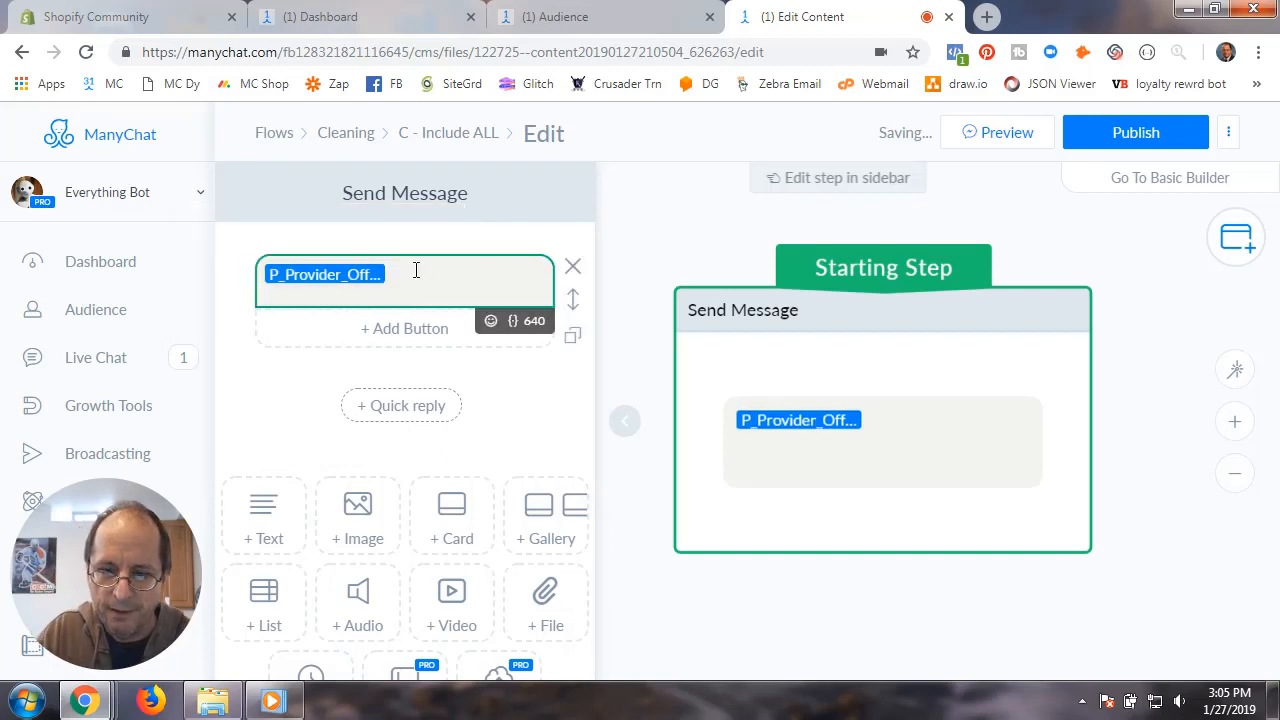
type("{{P")
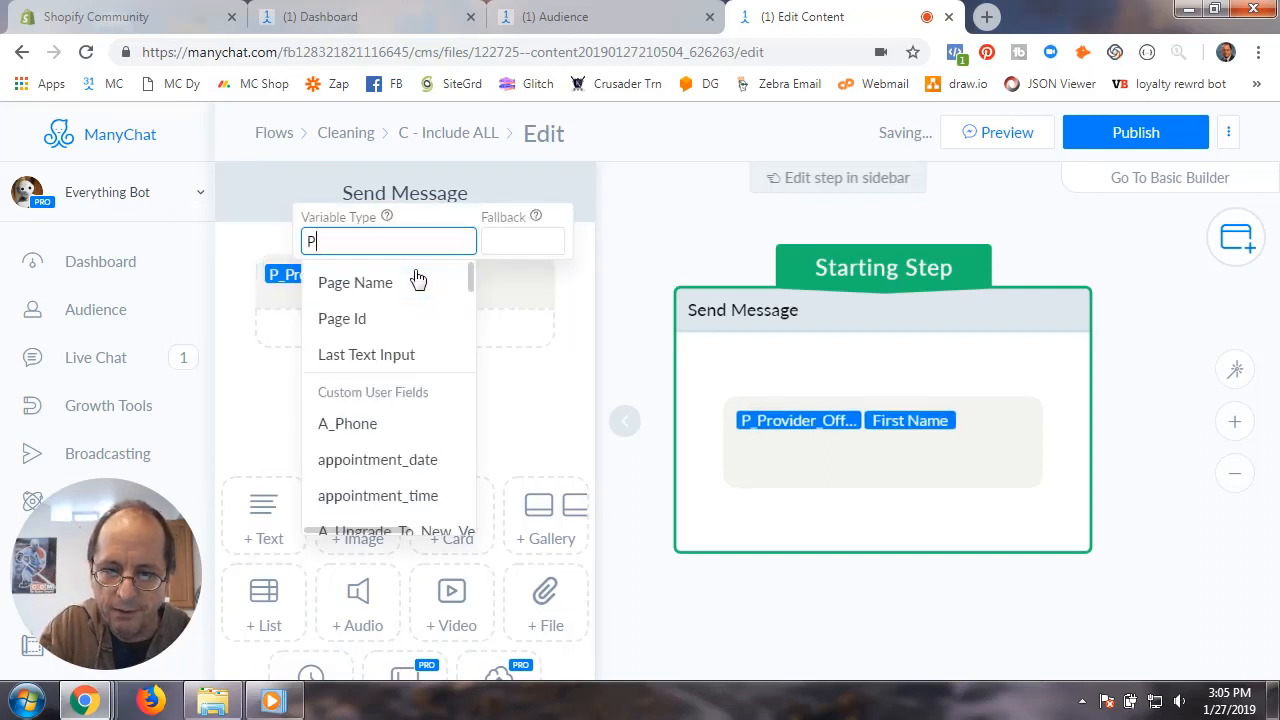
type("_P")
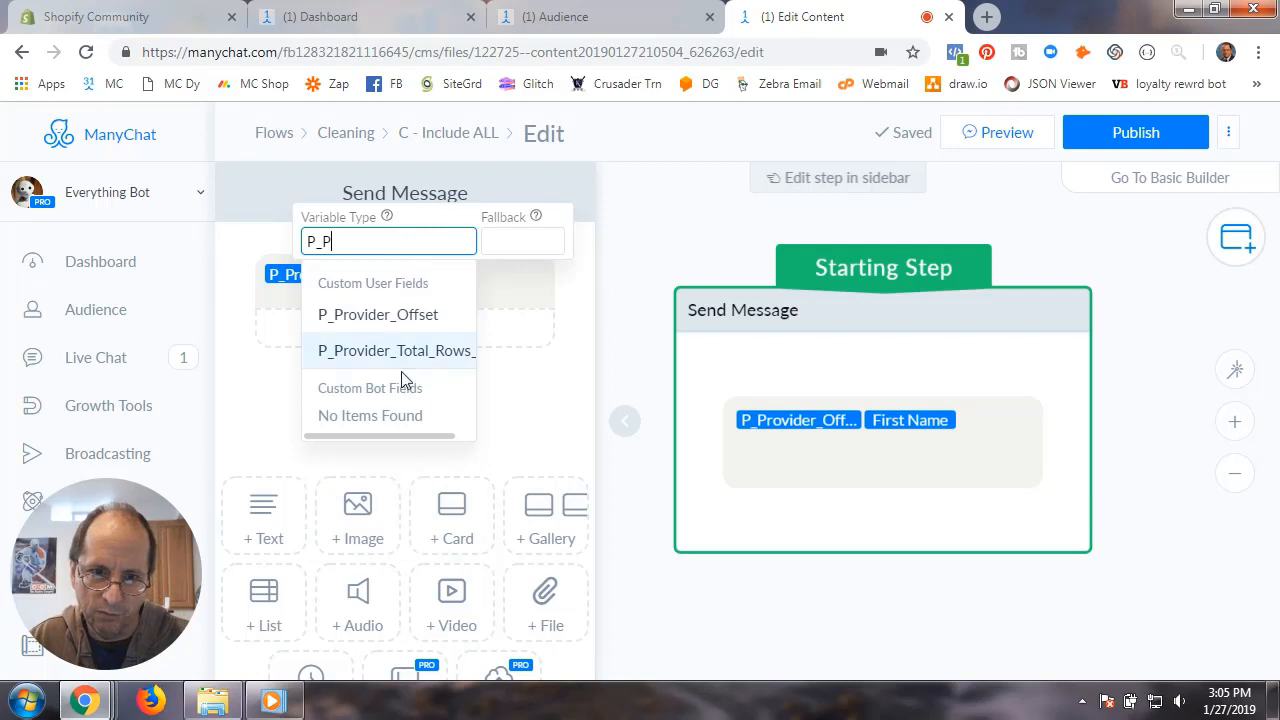
left_click(400, 358)
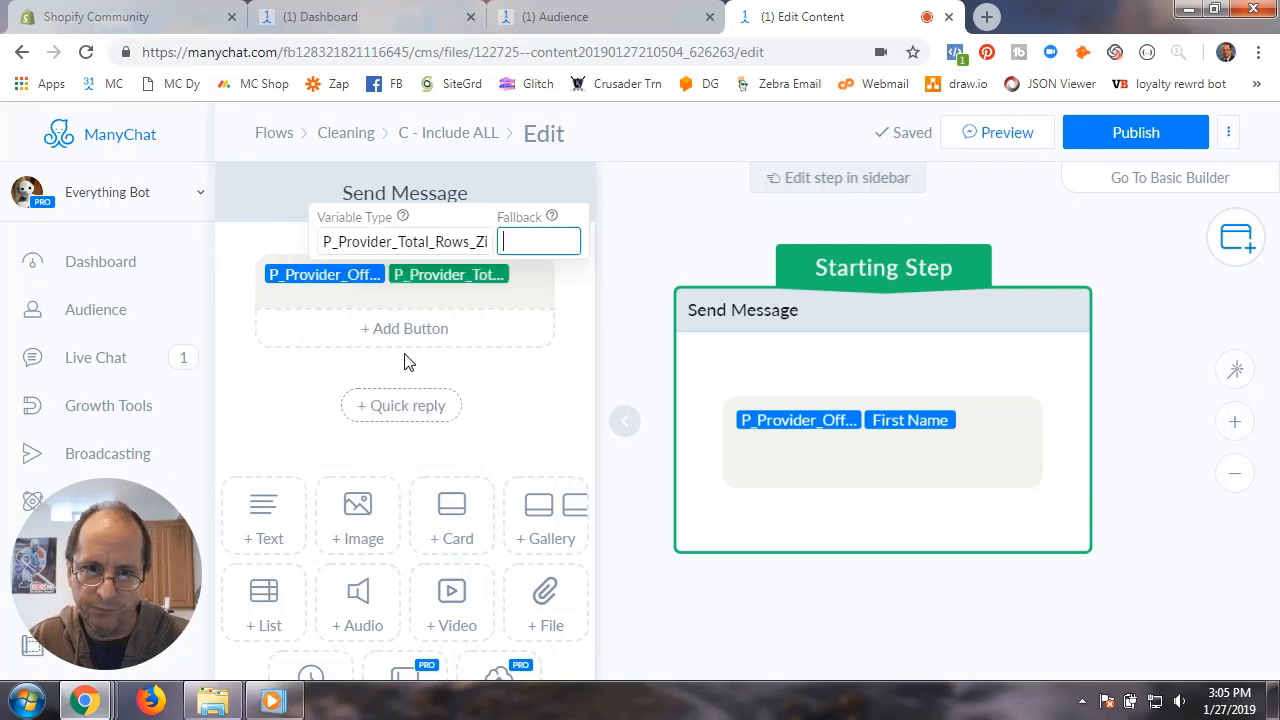
left_click(521, 291)
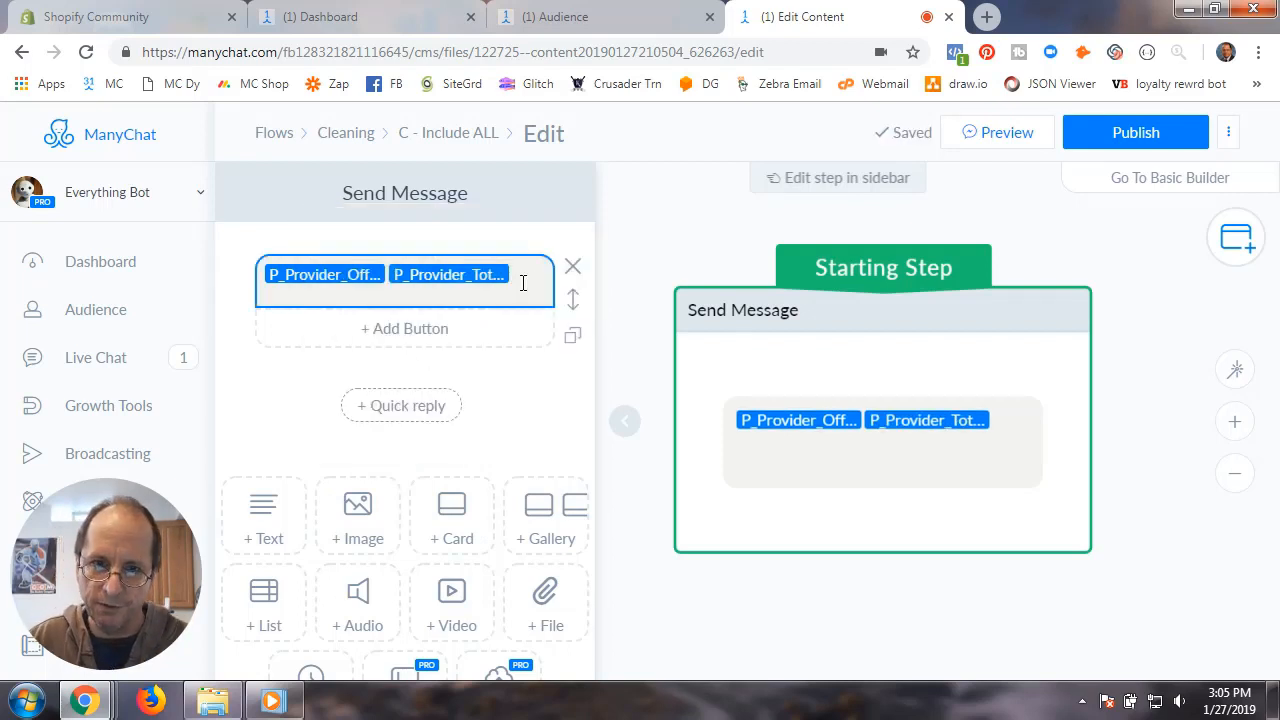
- Rename the starting Send Message step to "CUFs" and collapse its editing sidebar
double_click(424, 198)
type("CU")
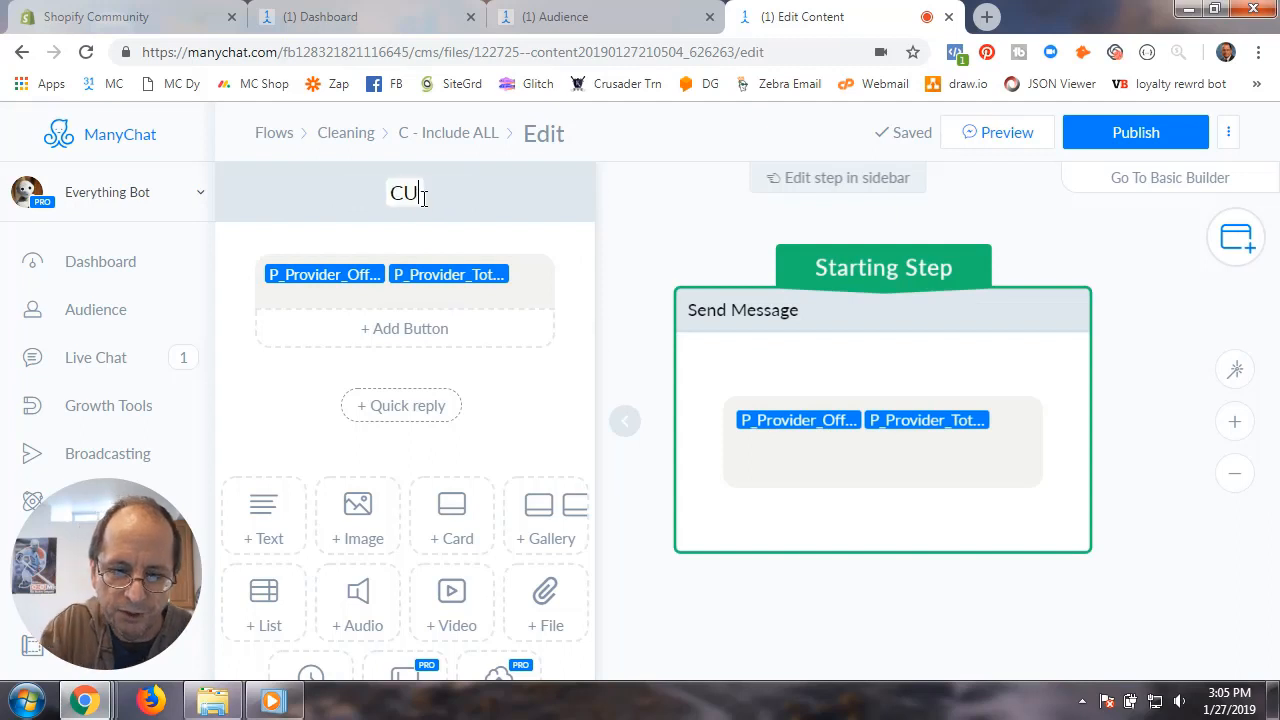
type("Fs")
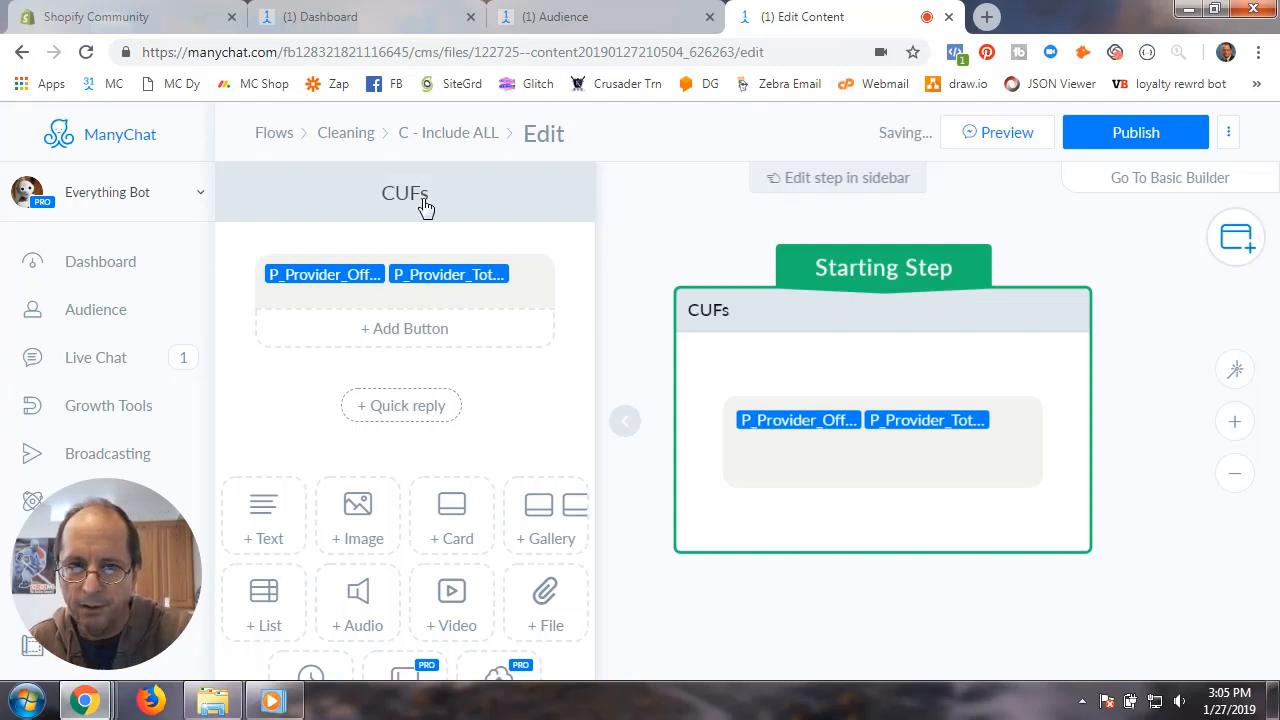
left_click(619, 430)
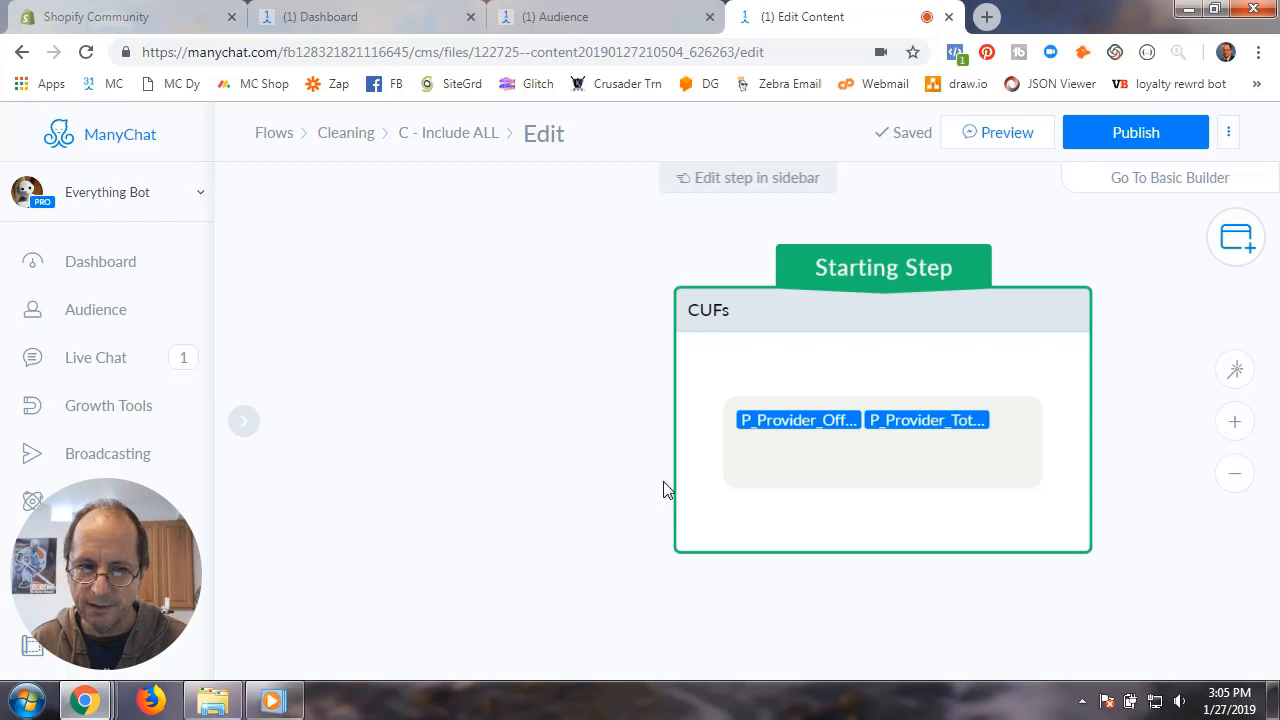
- Add a second Send Message step to the flow and insert the Central custom bot field into its text block
left_click(545, 292)
left_click(583, 291)
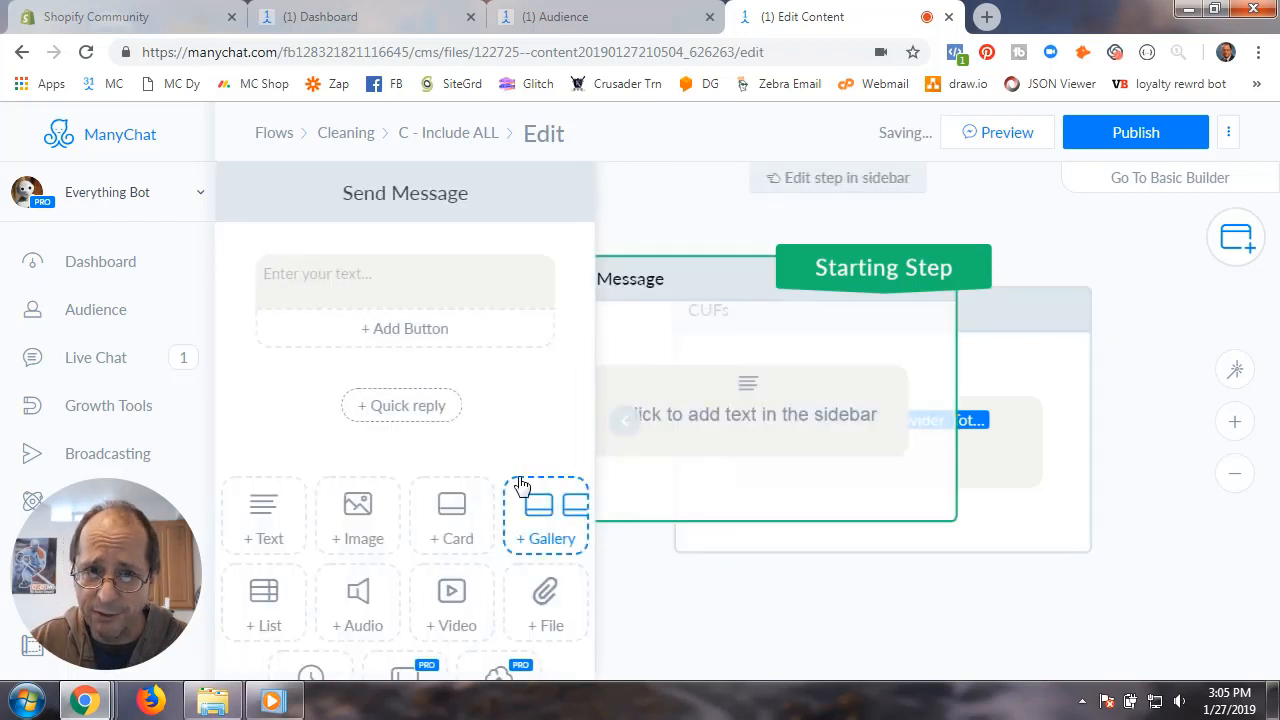
left_click(395, 274)
type("{{")
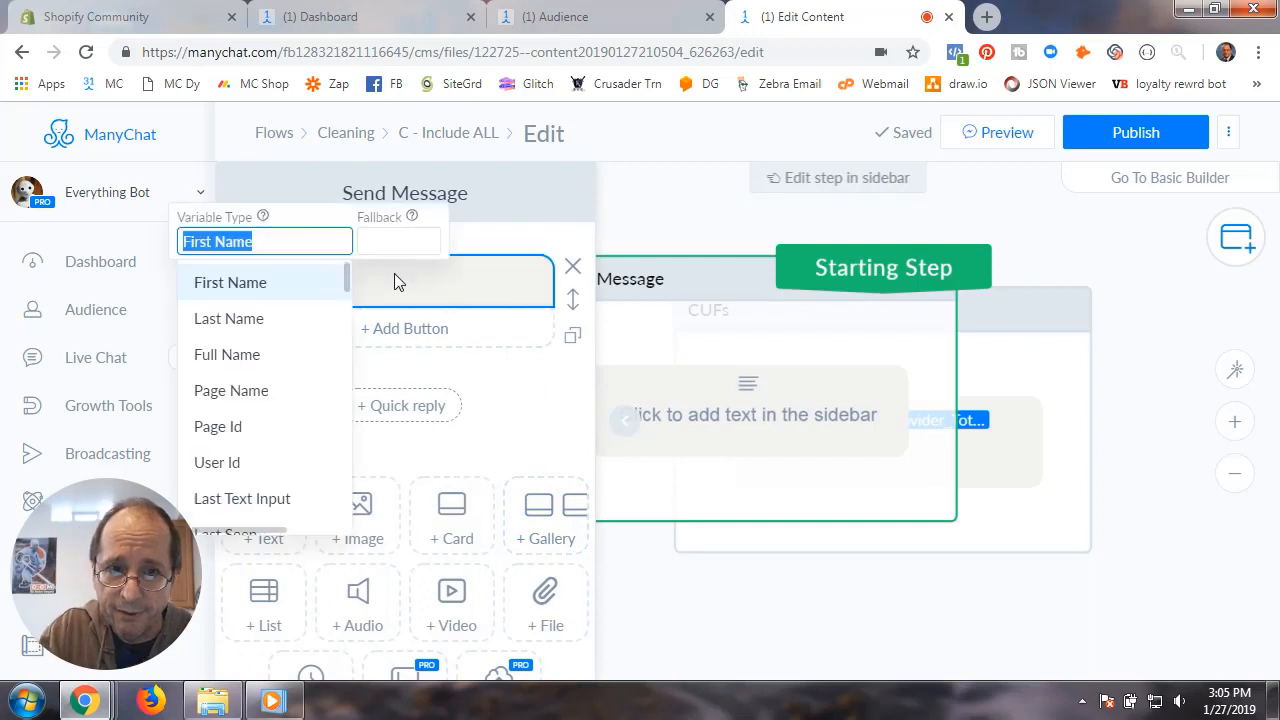
scroll(297, 385, "down", 5)
scroll(301, 390, "down", 20)
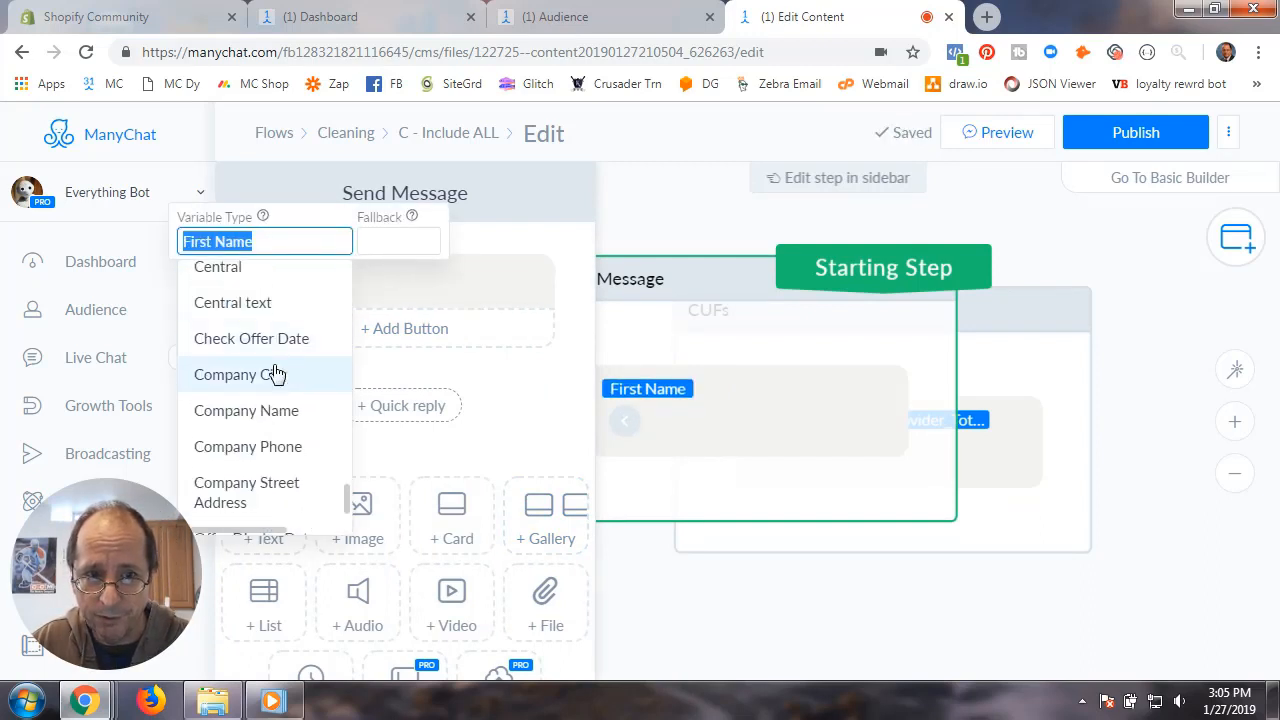
scroll(285, 380, "down", 10)
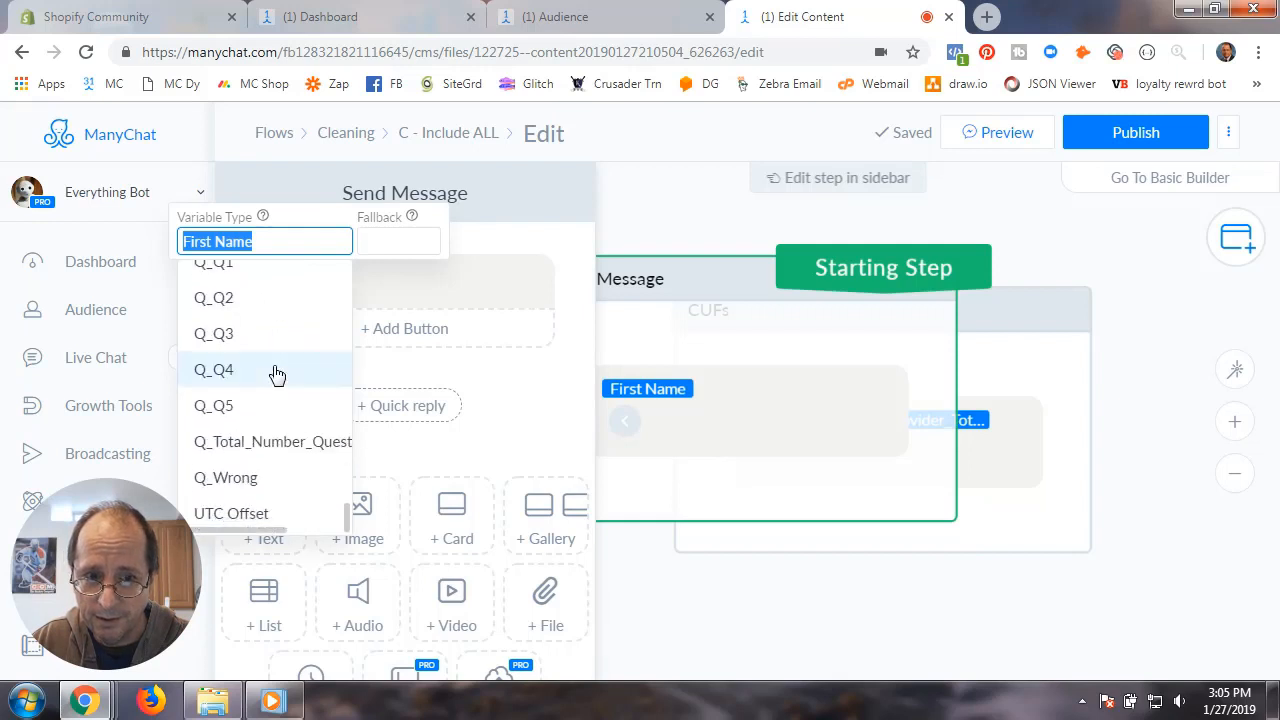
scroll(277, 375, "up", 8)
scroll(277, 375, "up", 2)
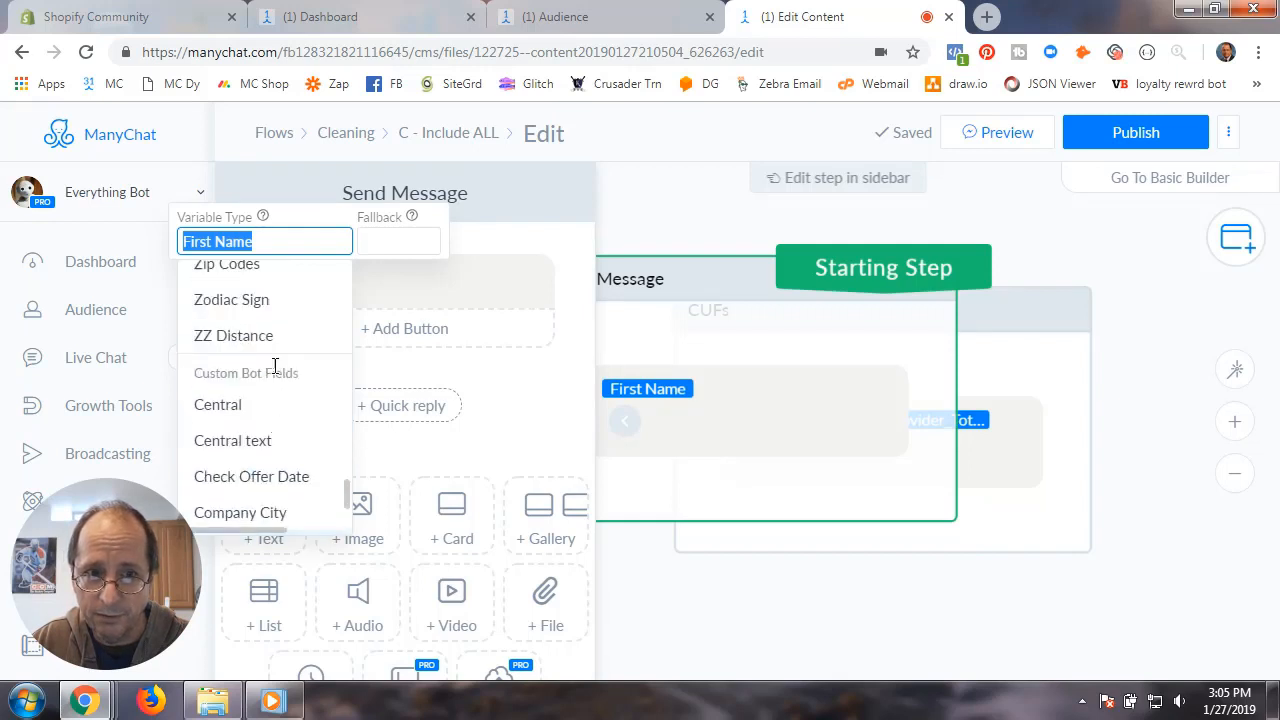
left_click(242, 405)
left_click(451, 292)
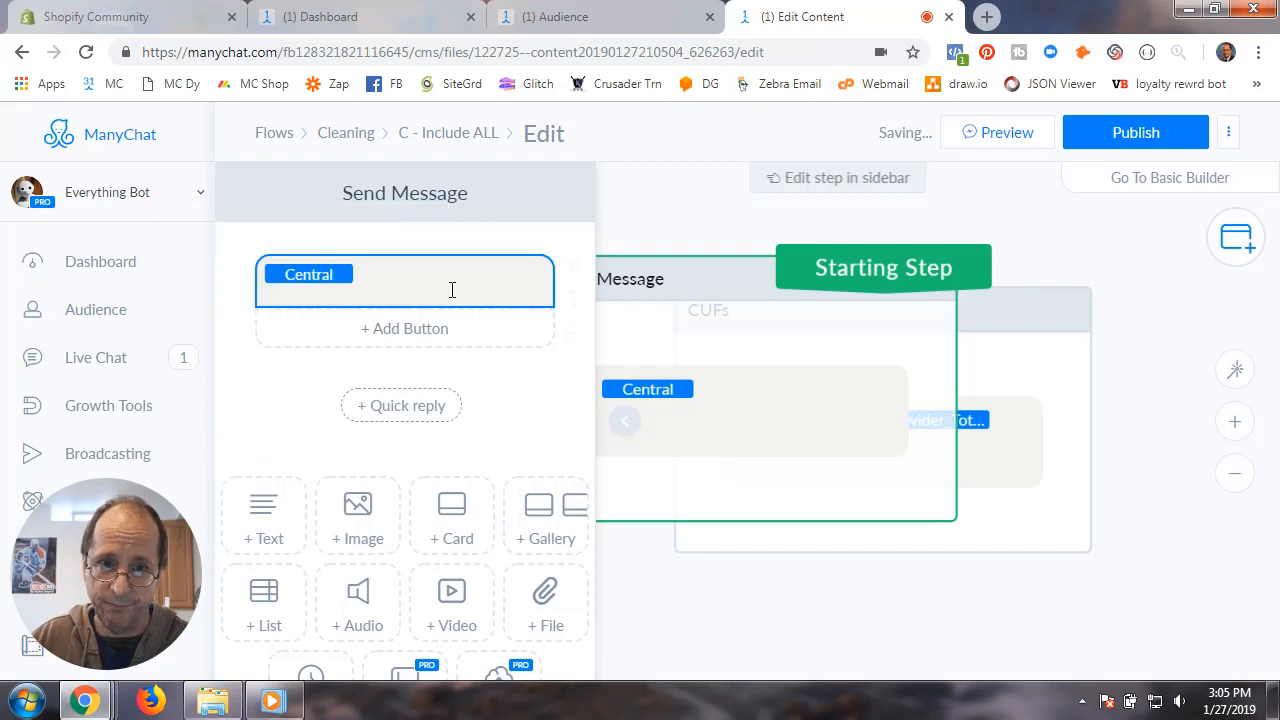
- Rename the second message step to "Bot Fields" and place it directly beneath the CUFs step
left_click(438, 199)
type("Bot")
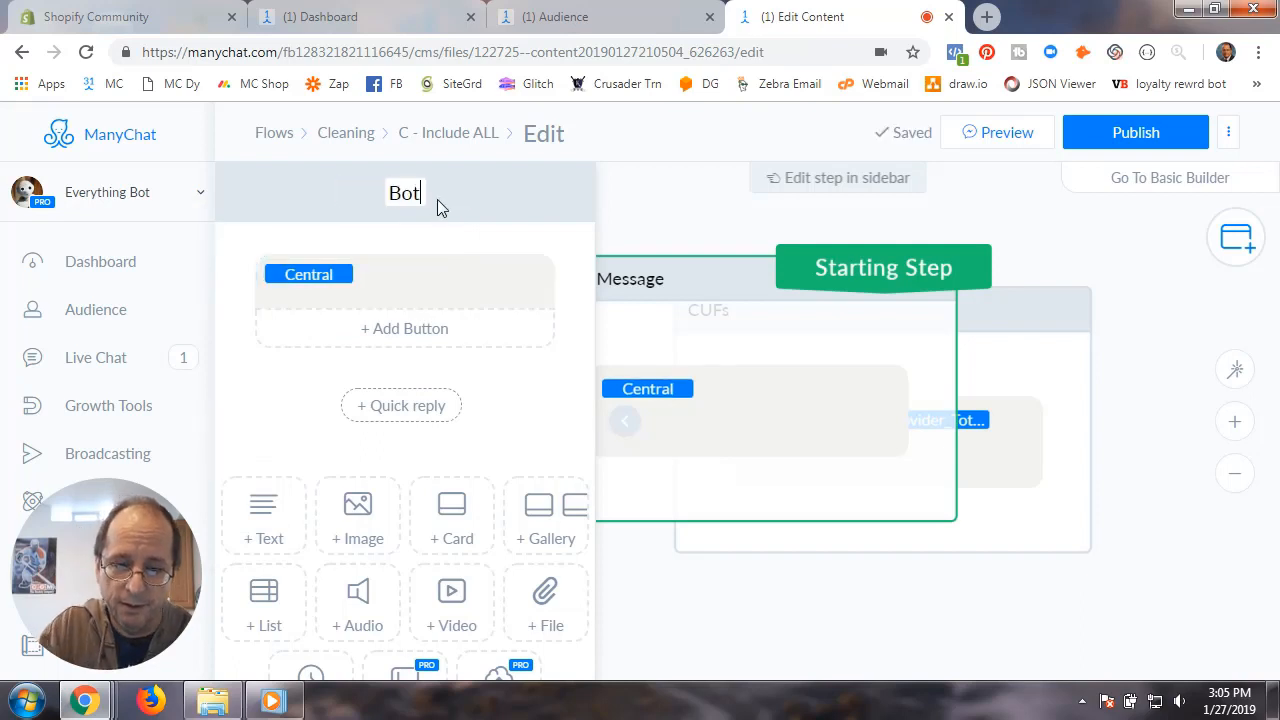
type(" Filelds")
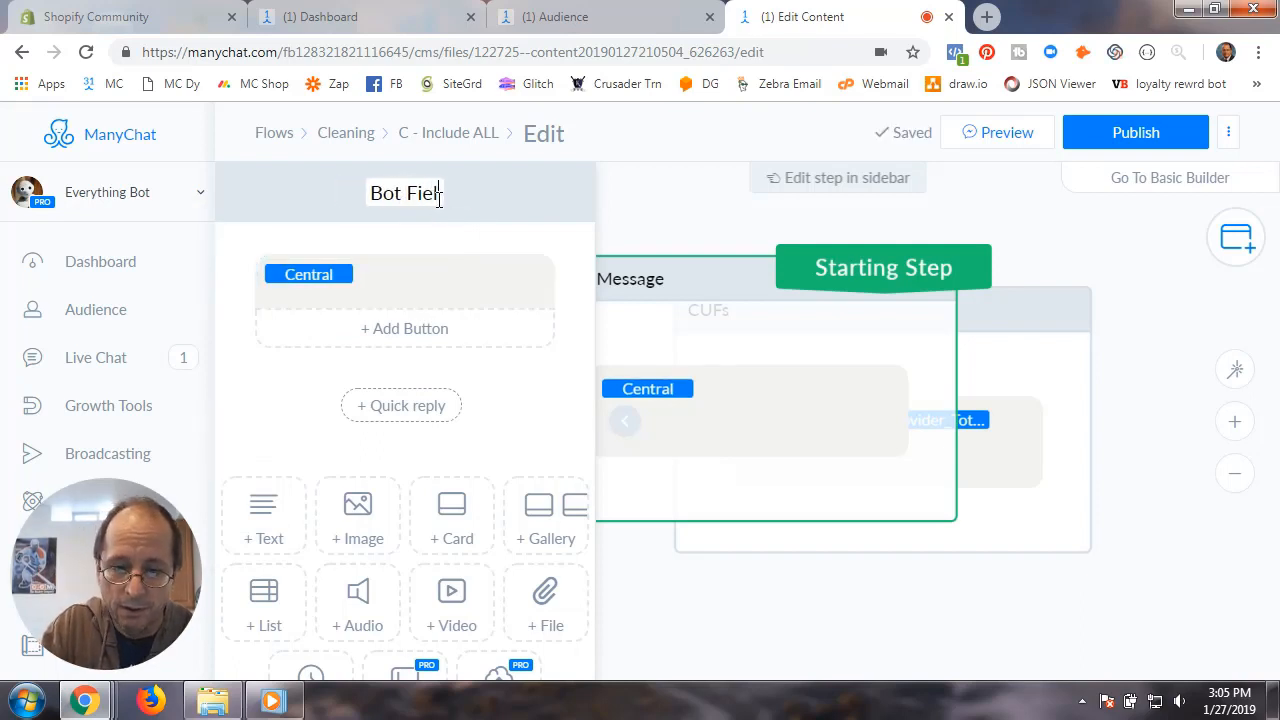
key("Return")
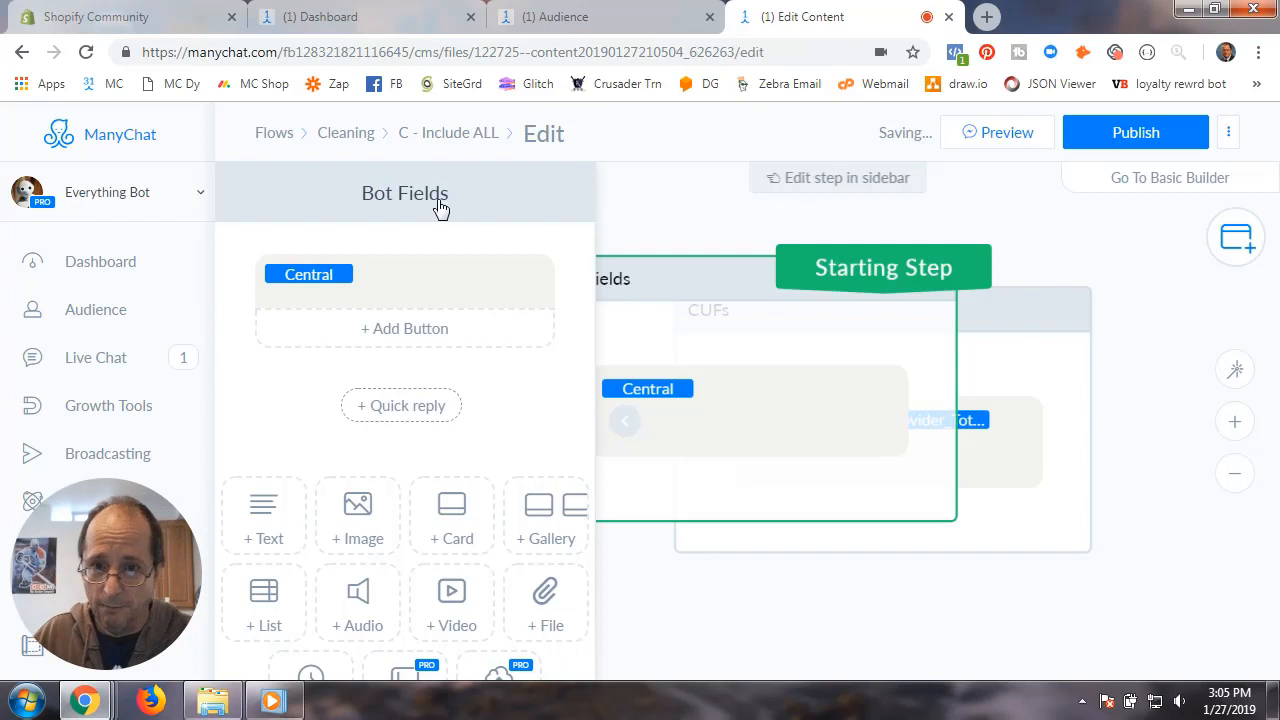
left_click(691, 223)
left_click_drag(702, 313, 823, 594)
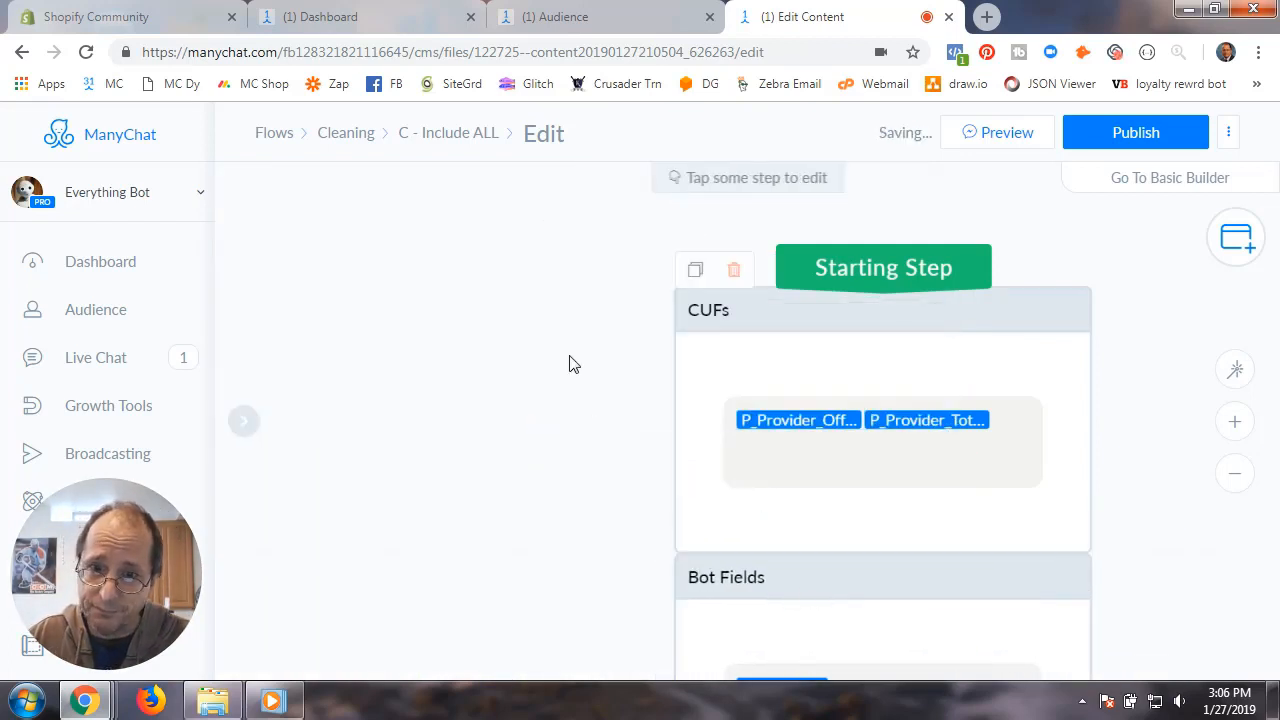
- Add a Perform Actions step to the flow with an Add Tag action for P_Update_Provider_Data
left_click(542, 318)
left_click(574, 347)
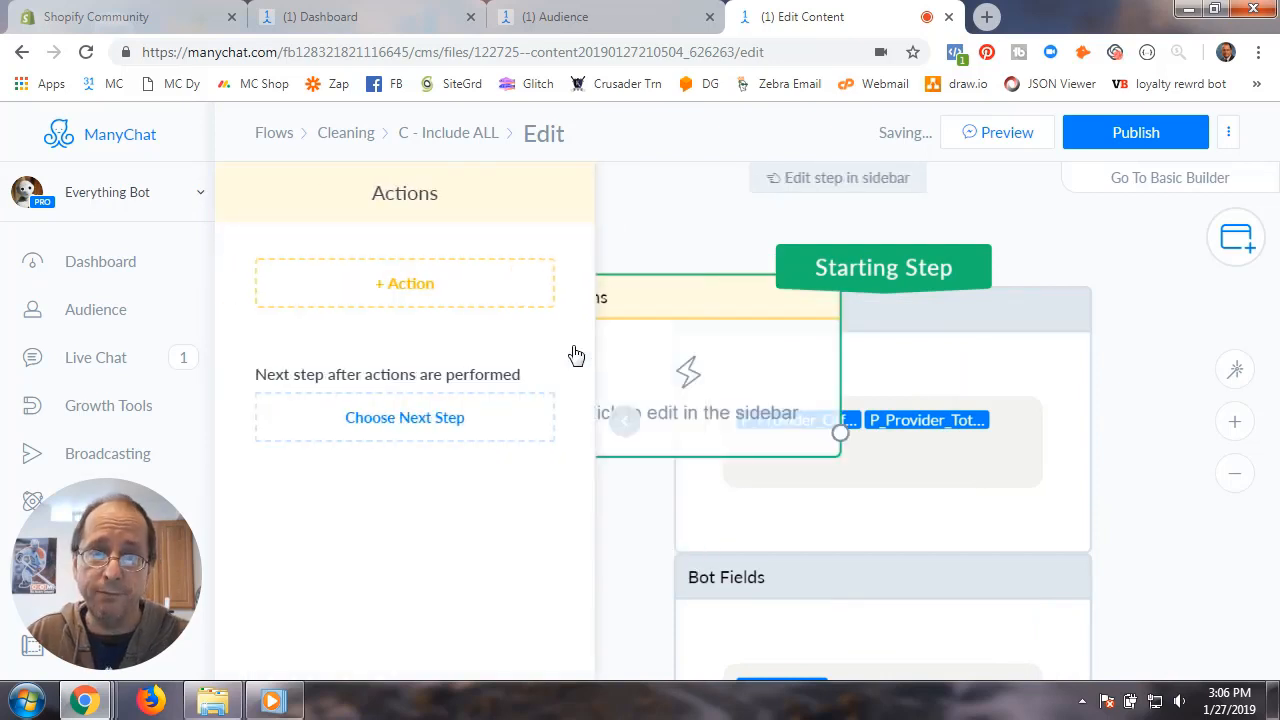
left_click(404, 286)
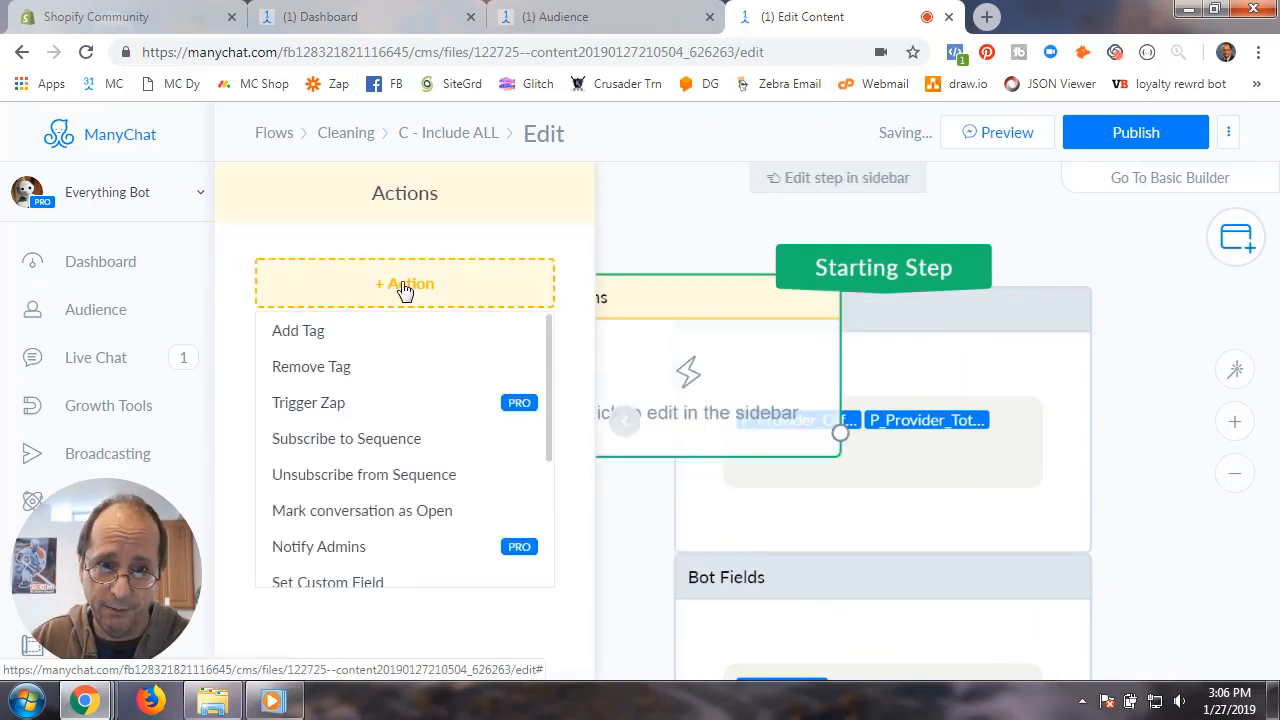
left_click(371, 338)
left_click(369, 308)
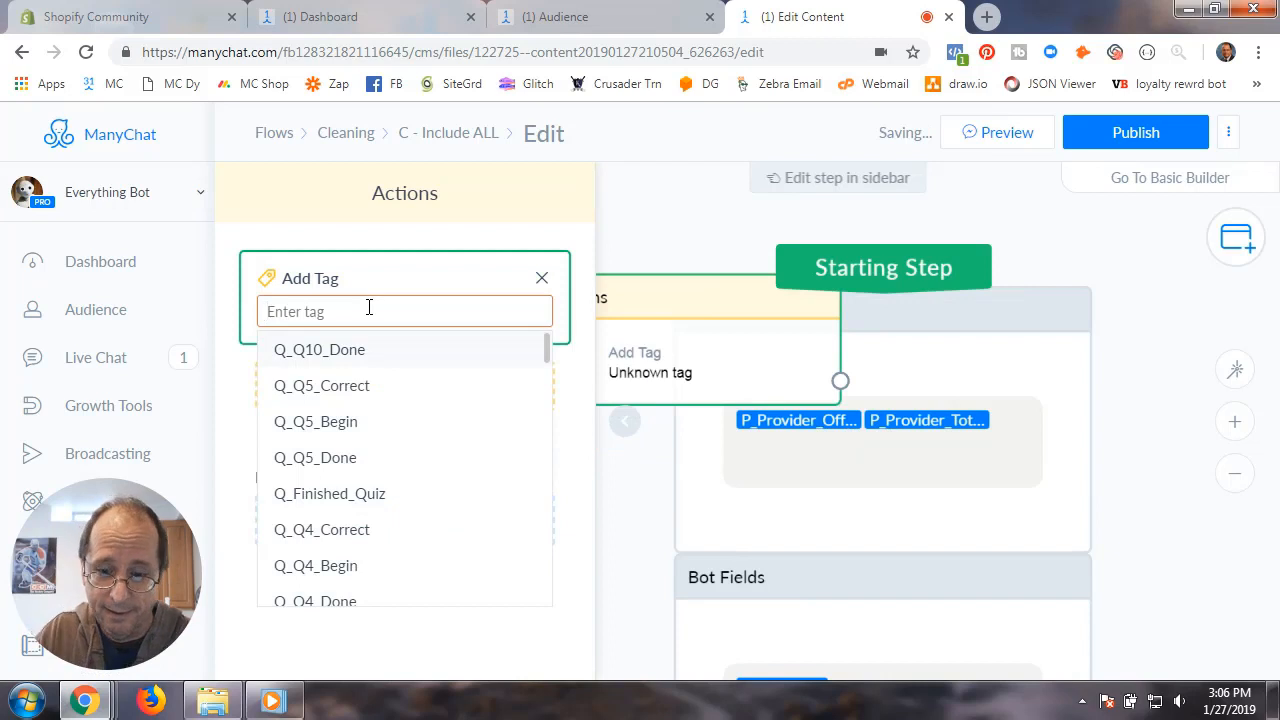
type("P_")
left_click(372, 350)
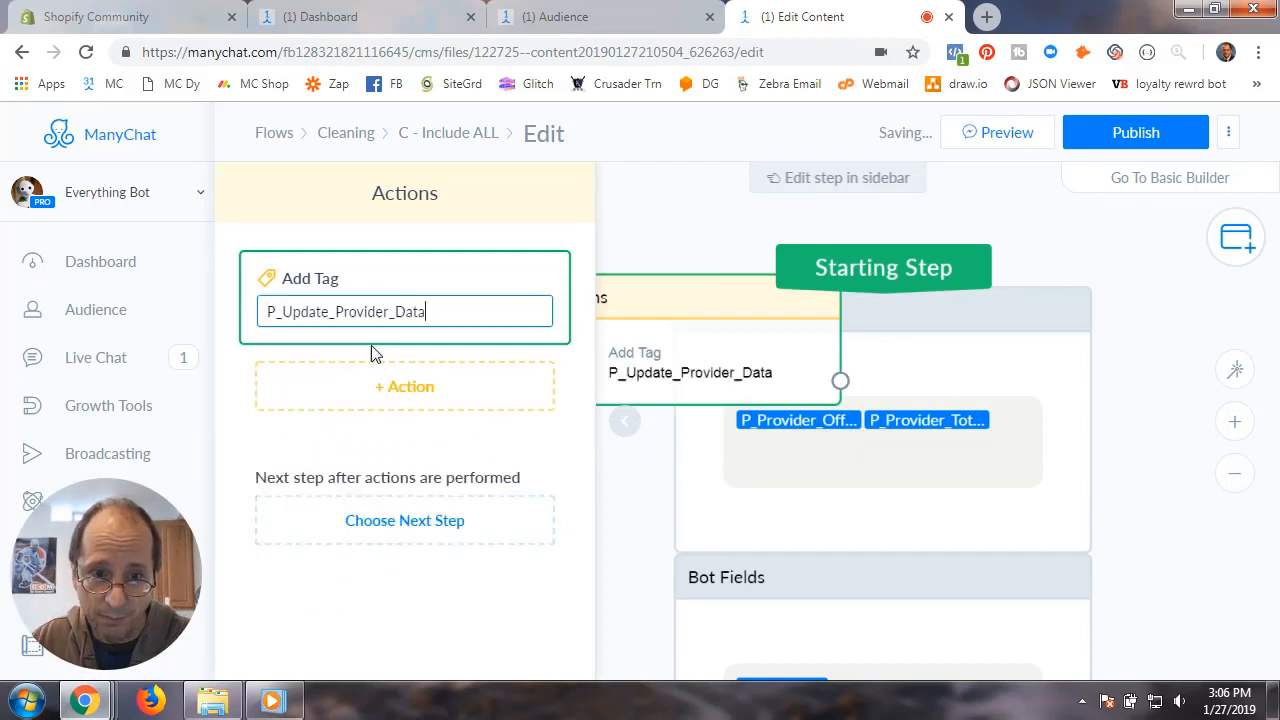
- Add a second Add Tag action to the actions step, using the P_Company_Facebook_Page_URL tag
left_click(388, 392)
left_click(354, 446)
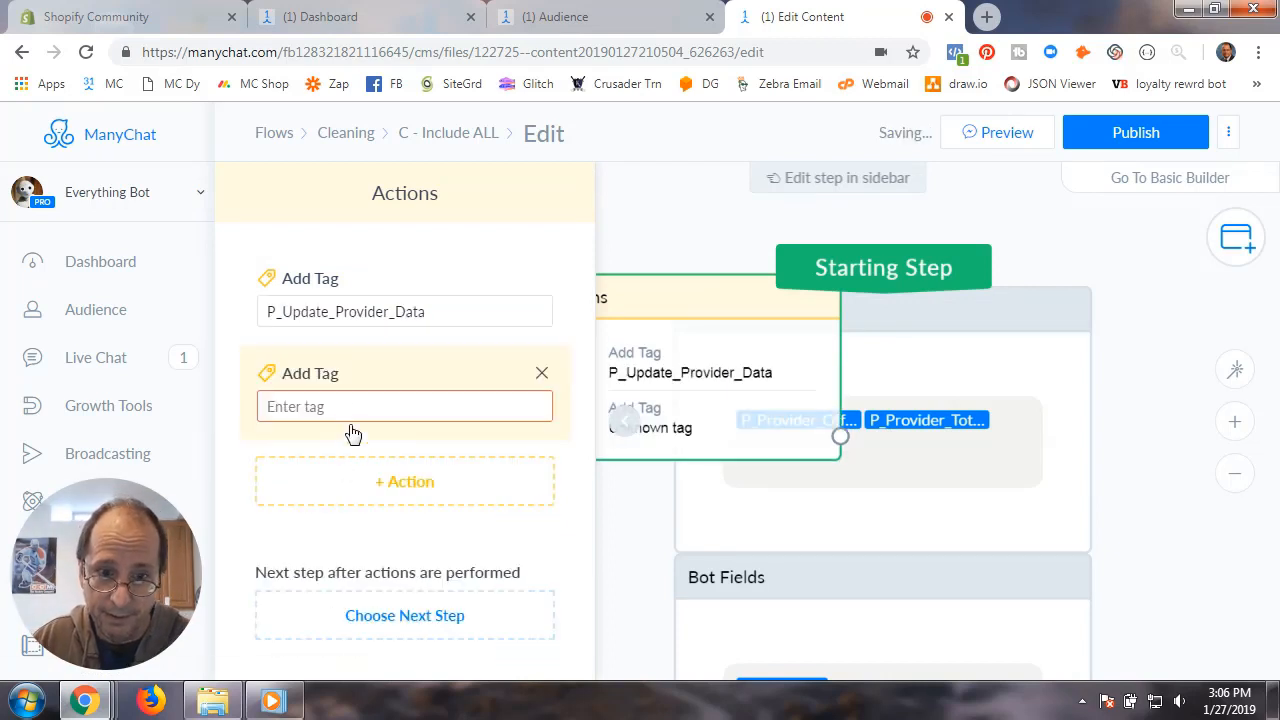
left_click(347, 407)
type("P_")
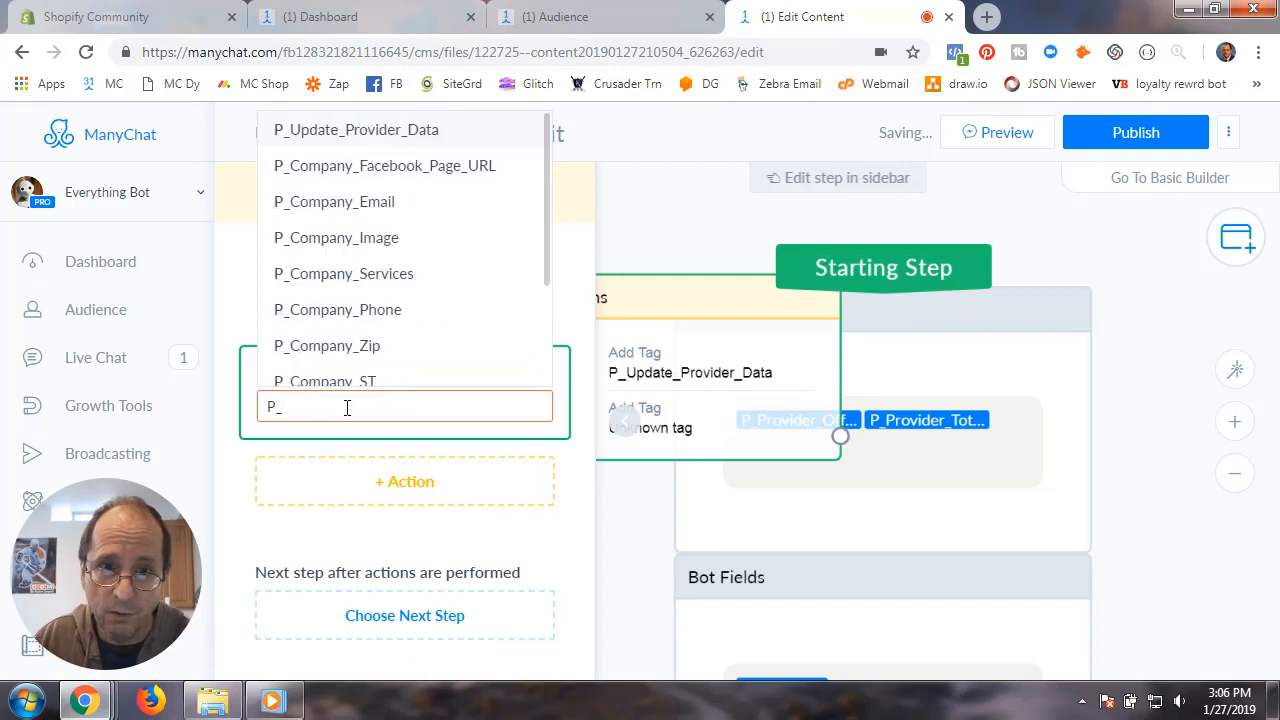
left_click(372, 168)
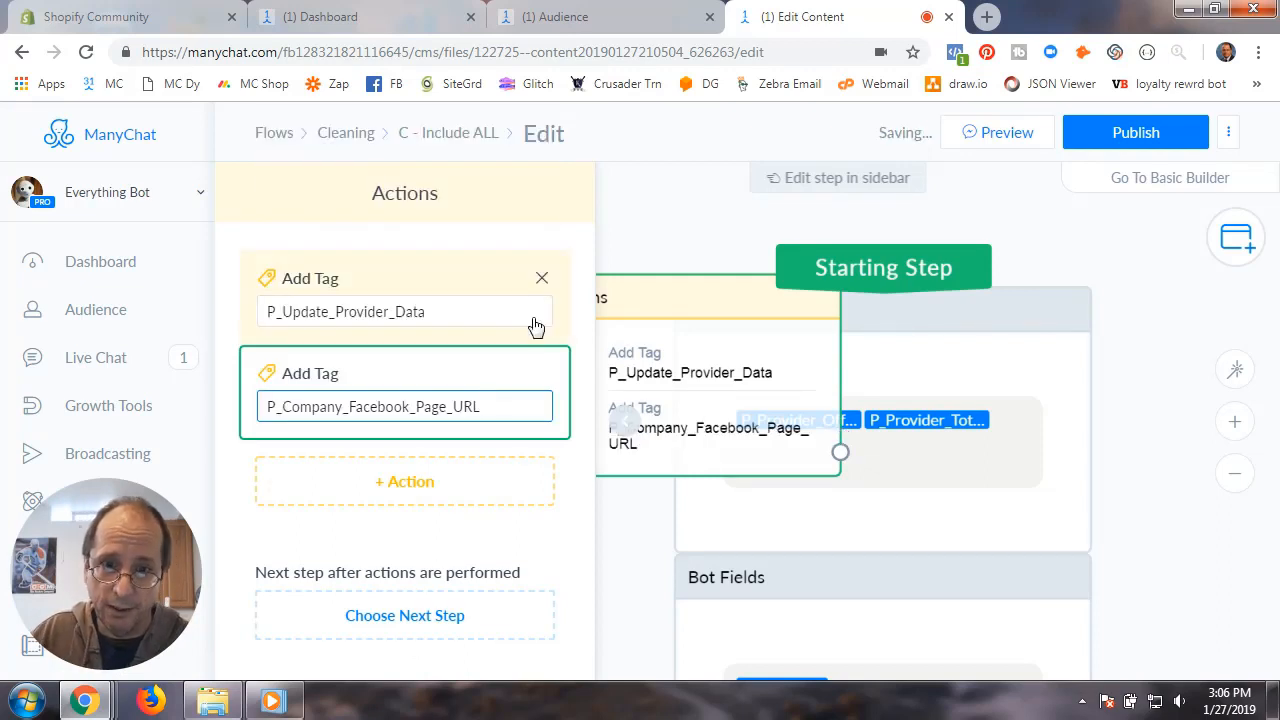
- Rename the actions step to "Tags" and move it just to the left of the CUFs step
left_click(723, 229)
left_click(663, 313)
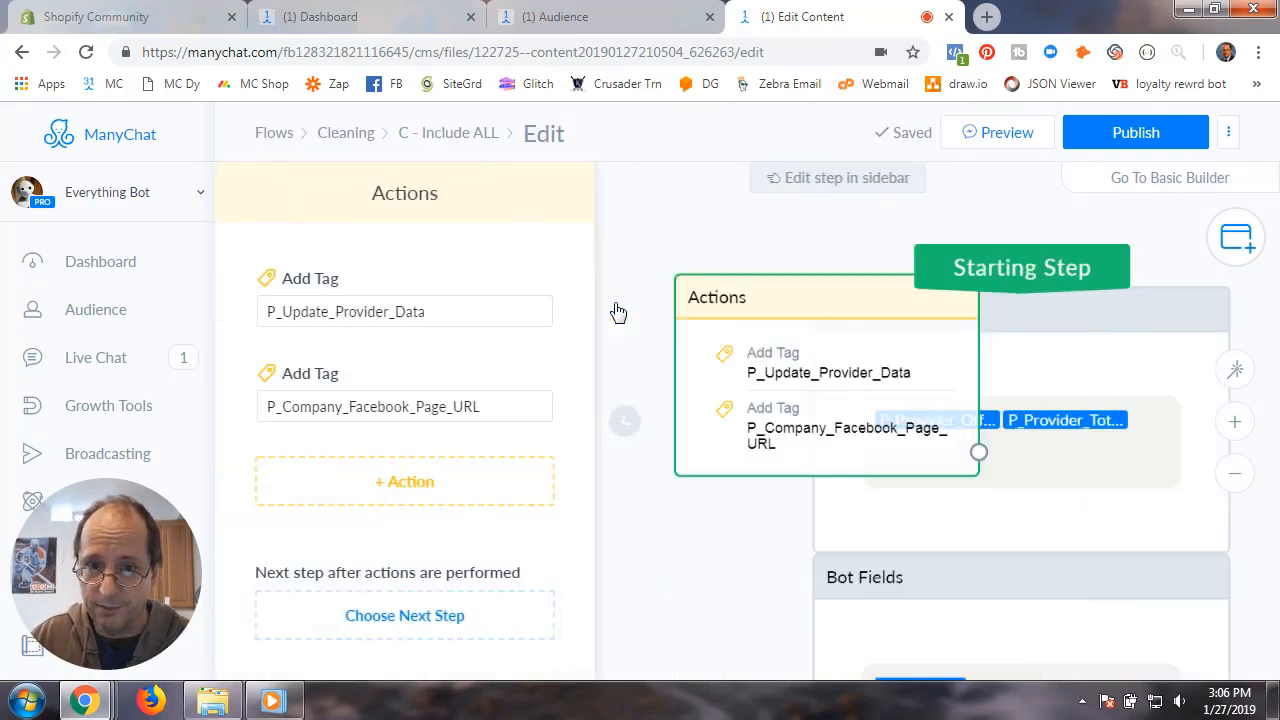
left_click(419, 203)
type("Tag")
key("BackSpace")
key("BackSpace")
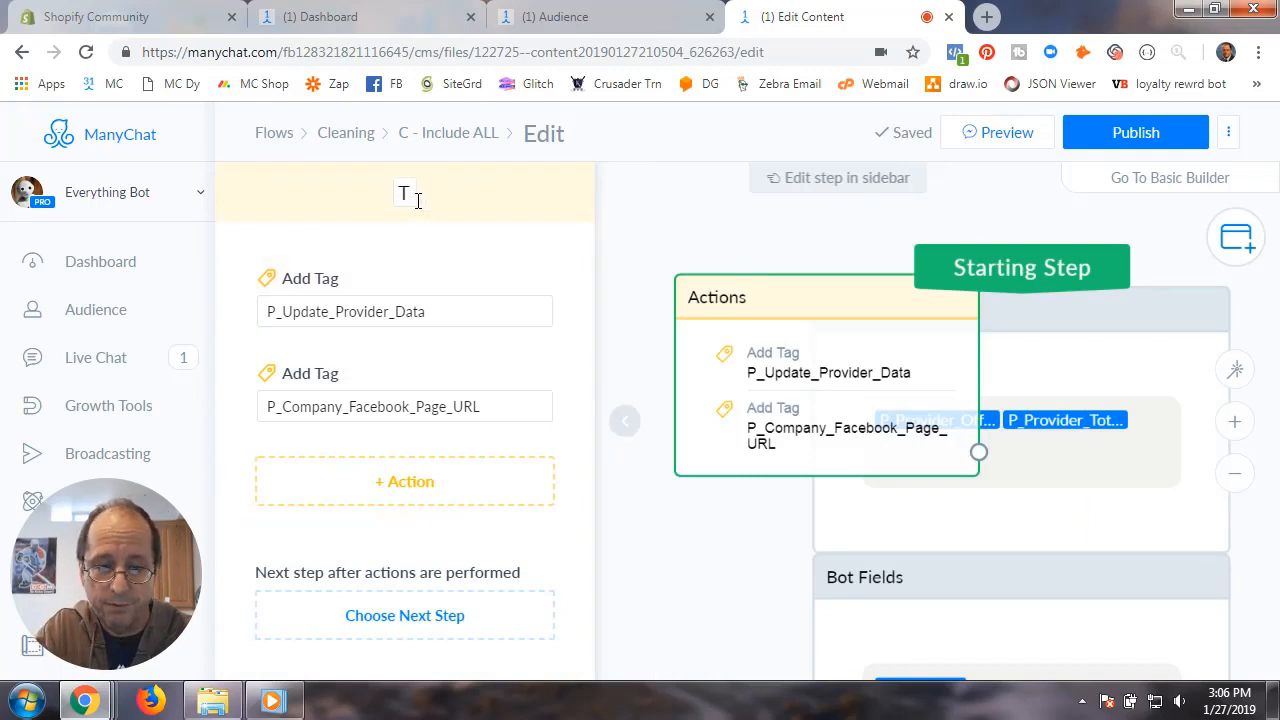
type("ags")
key("Return")
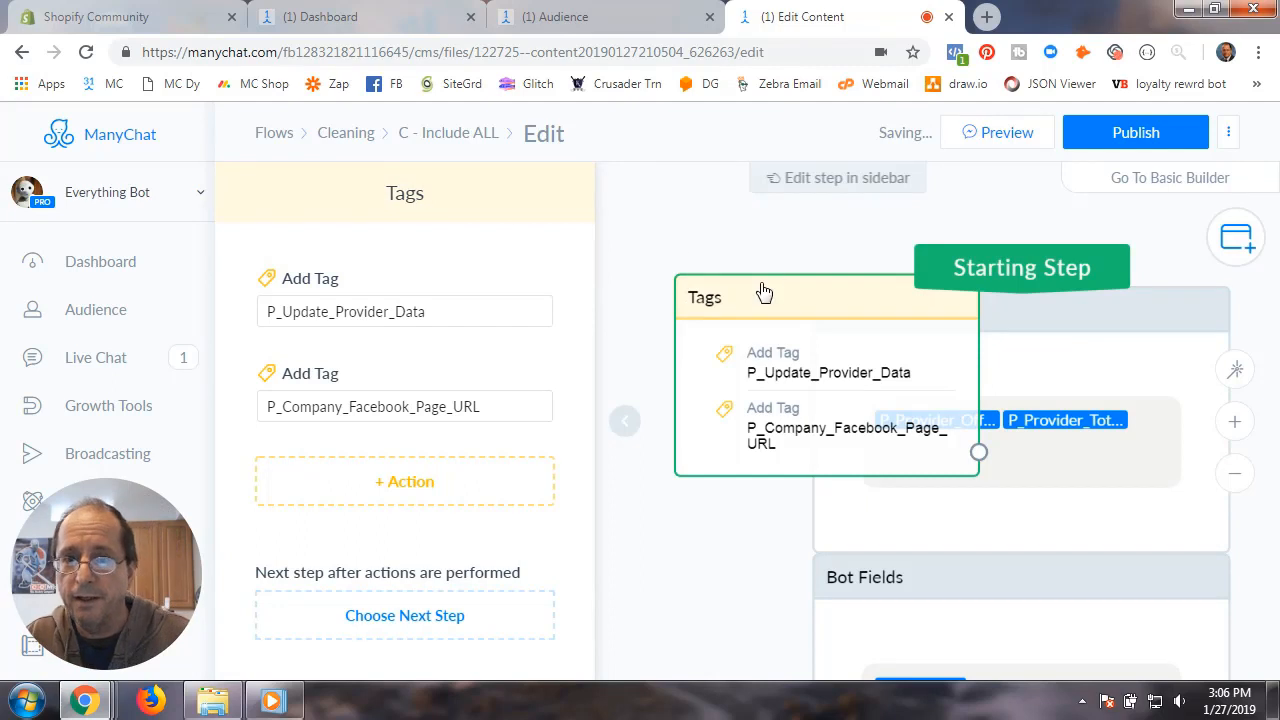
left_click(718, 336)
left_click_drag(841, 307, 665, 280)
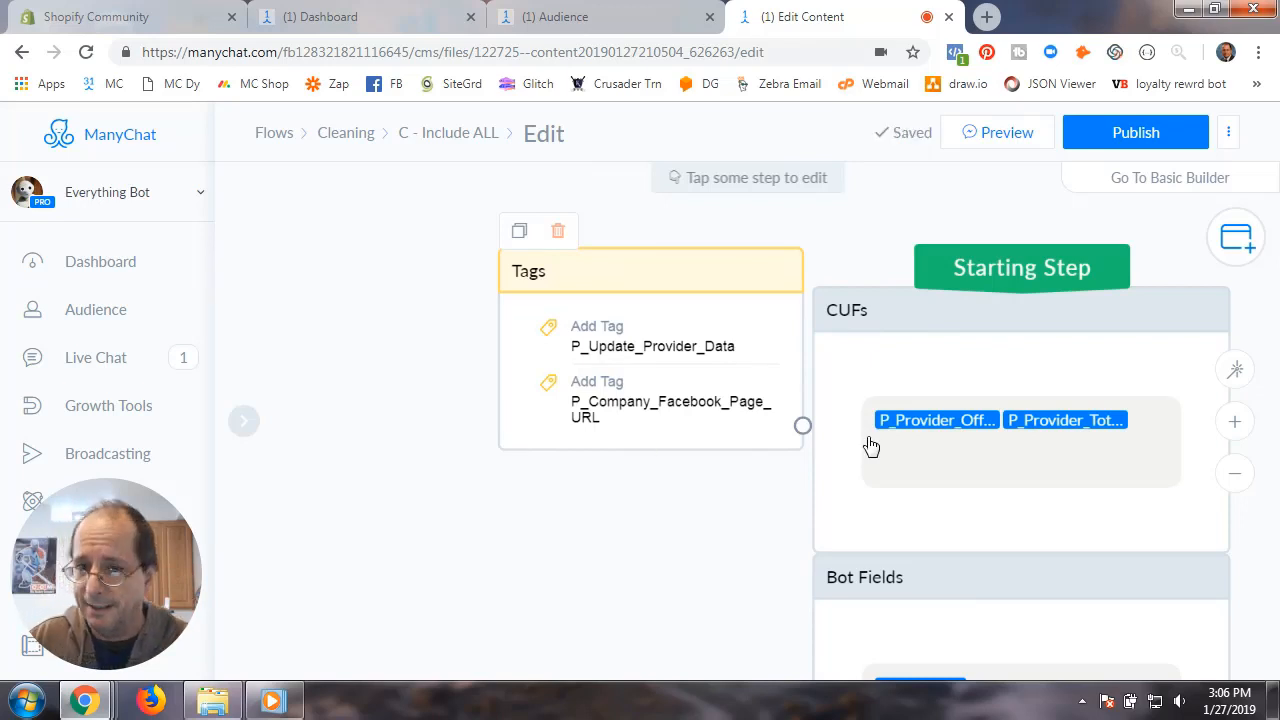
- Add a comment note to the flow canvas below the Tags step and begin editing its text
left_click_drag(766, 555, 700, 471)
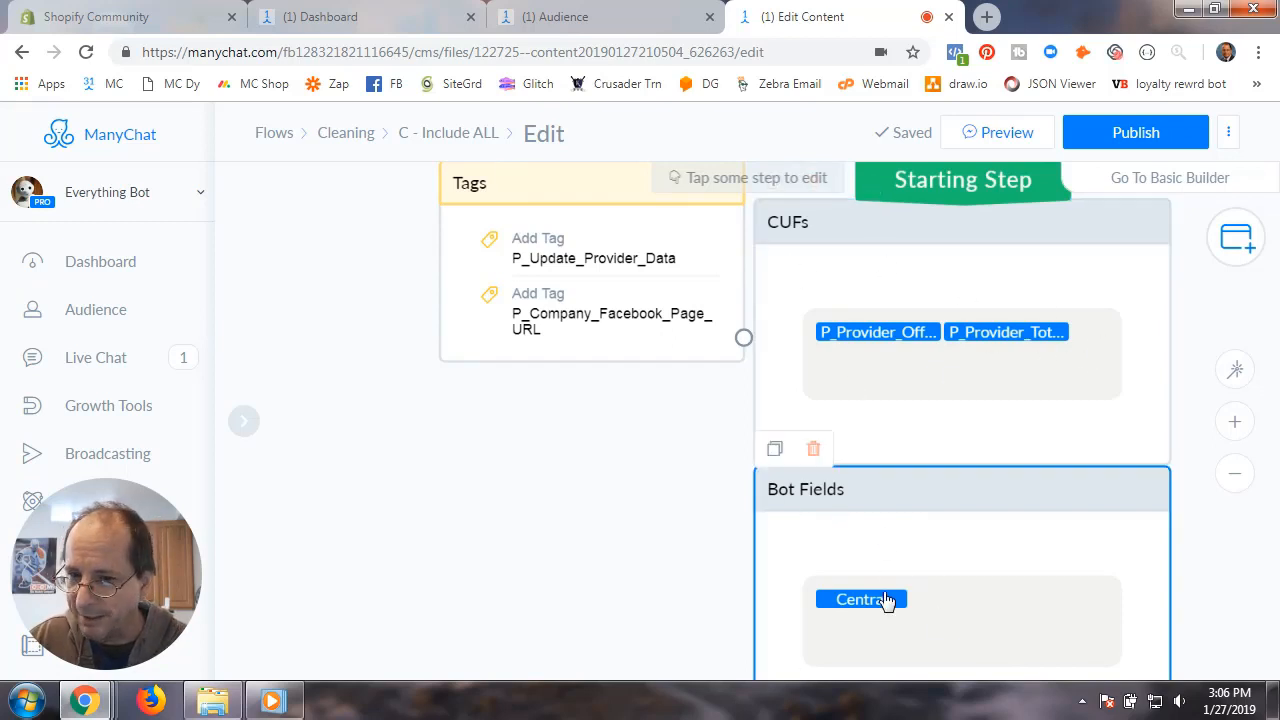
left_click_drag(585, 519, 843, 473)
right_click(605, 413)
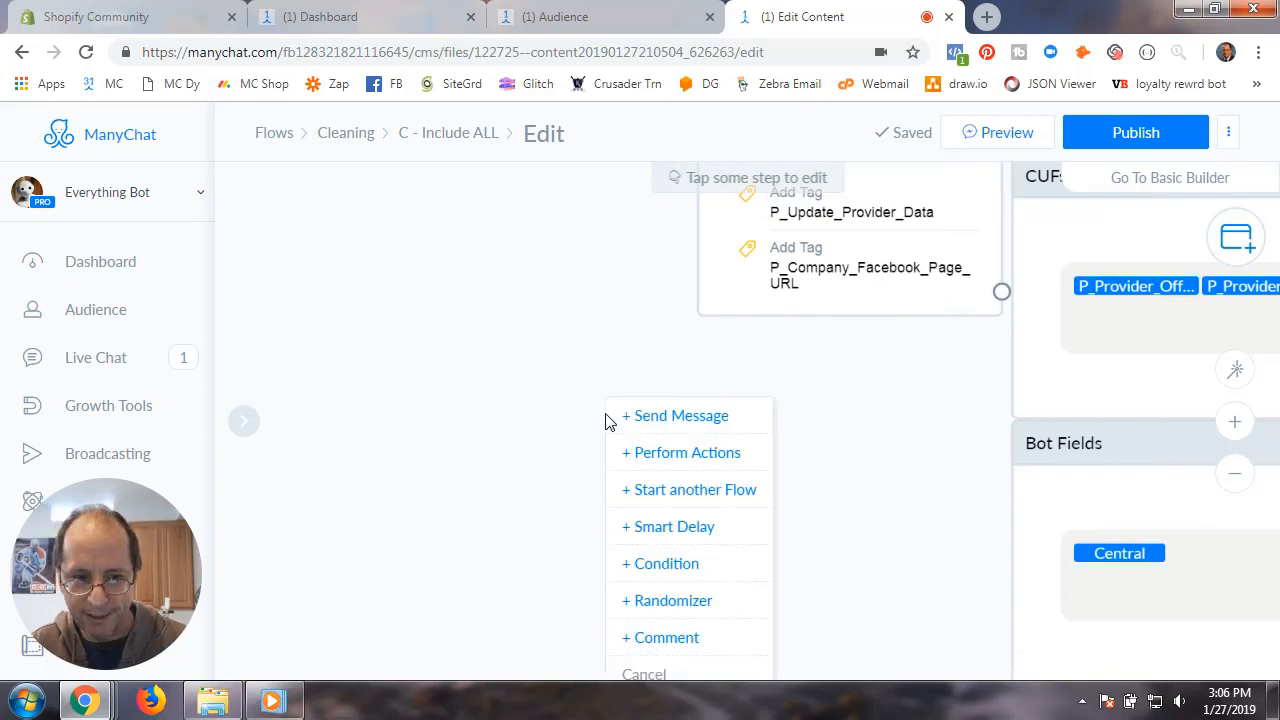
left_click(672, 645)
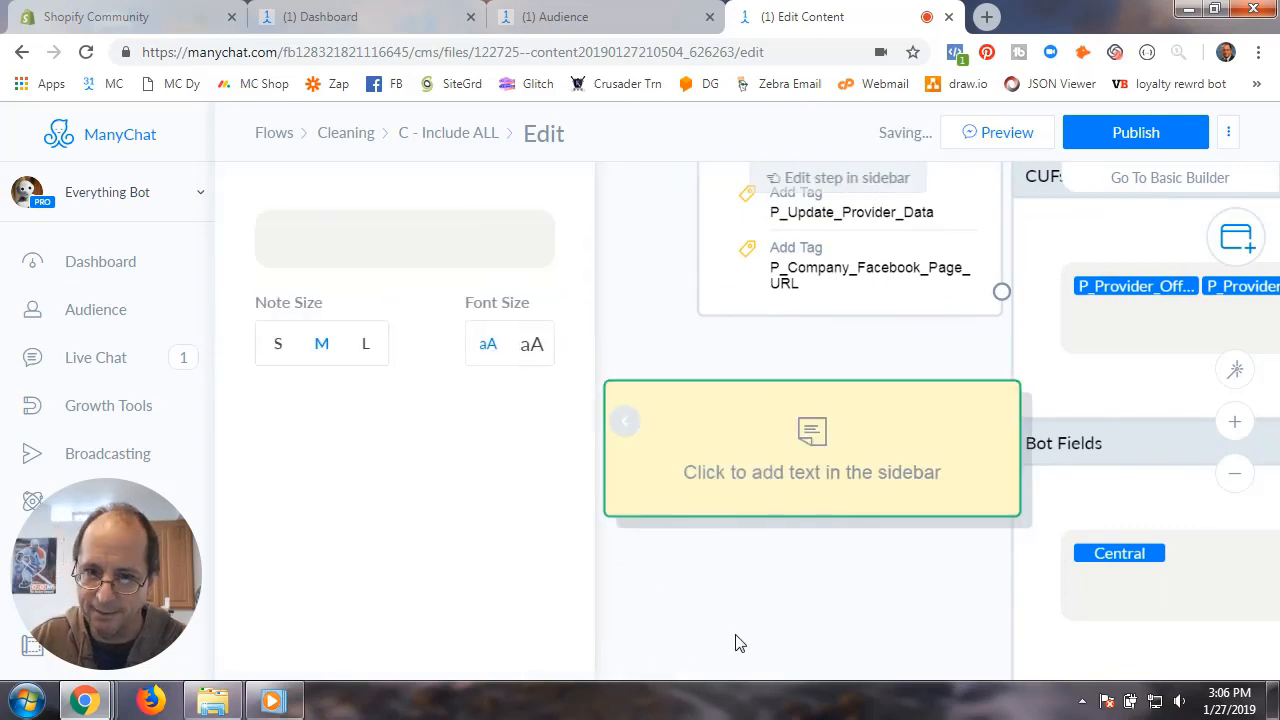
left_click(432, 240)
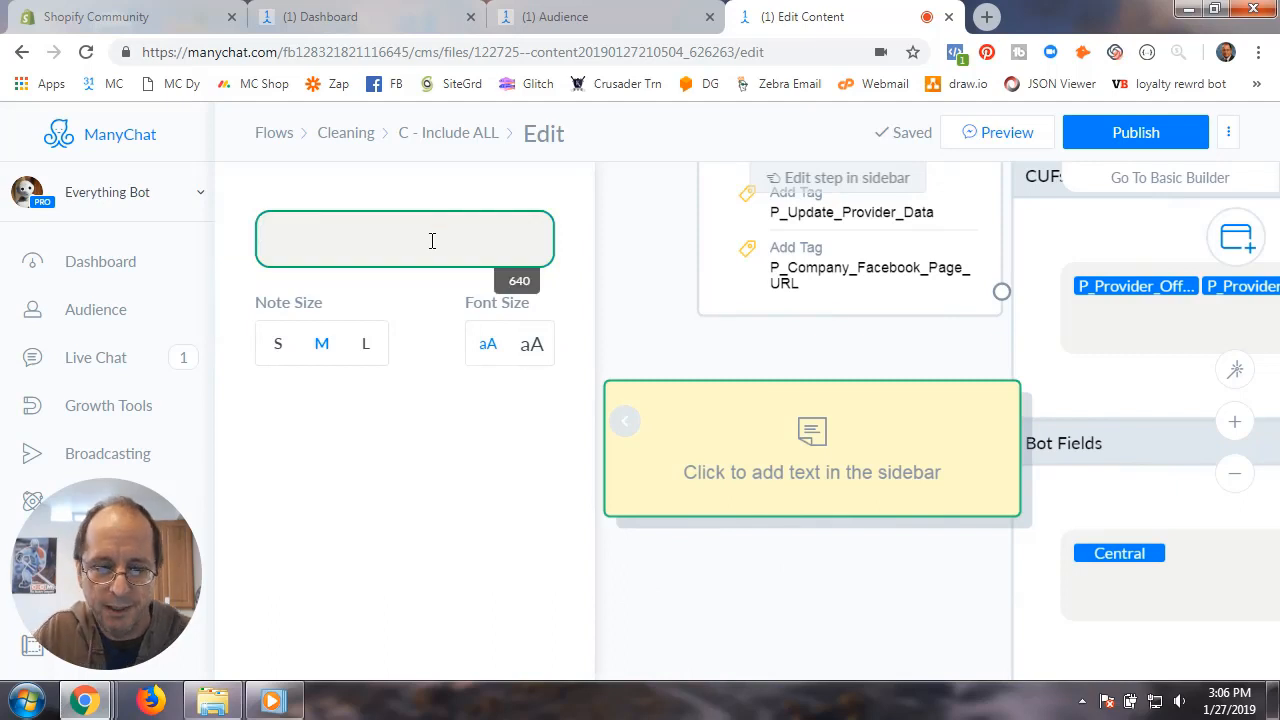
- Write "The system gathers cleaner info stored in MYSQL and then retrieved from MYSQL" in the comment note
type("The sys")
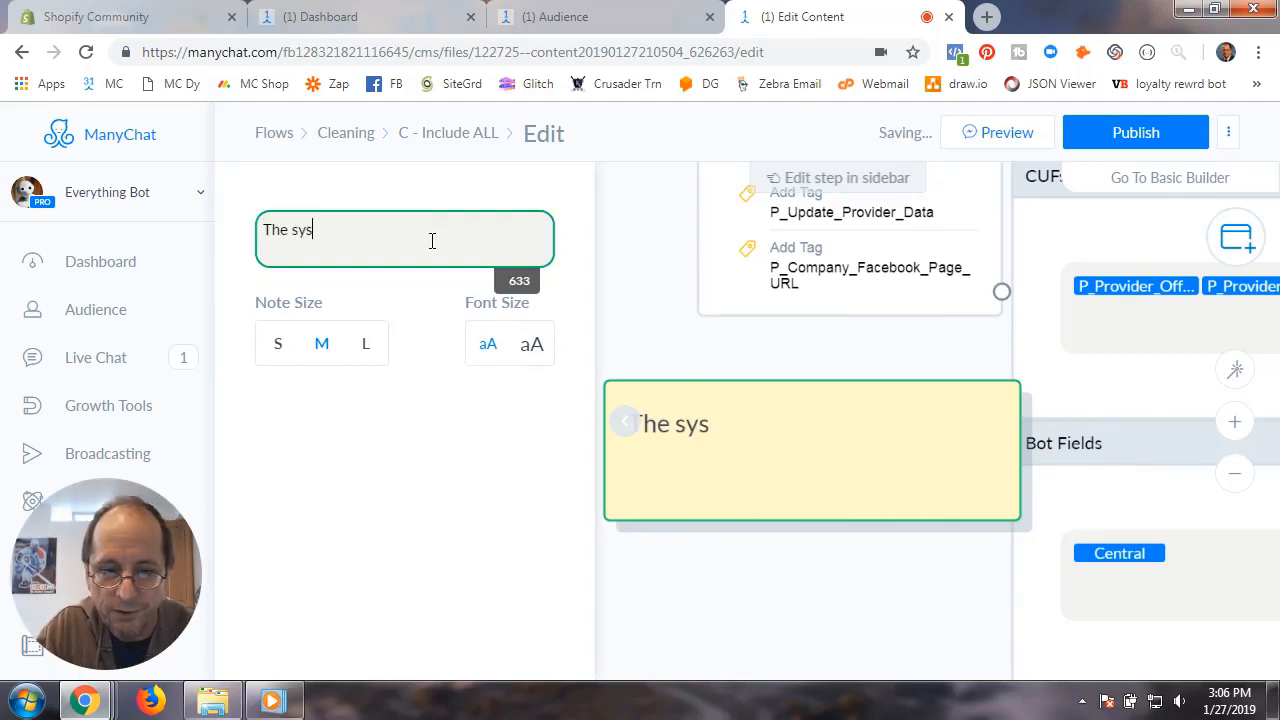
type("tem ")
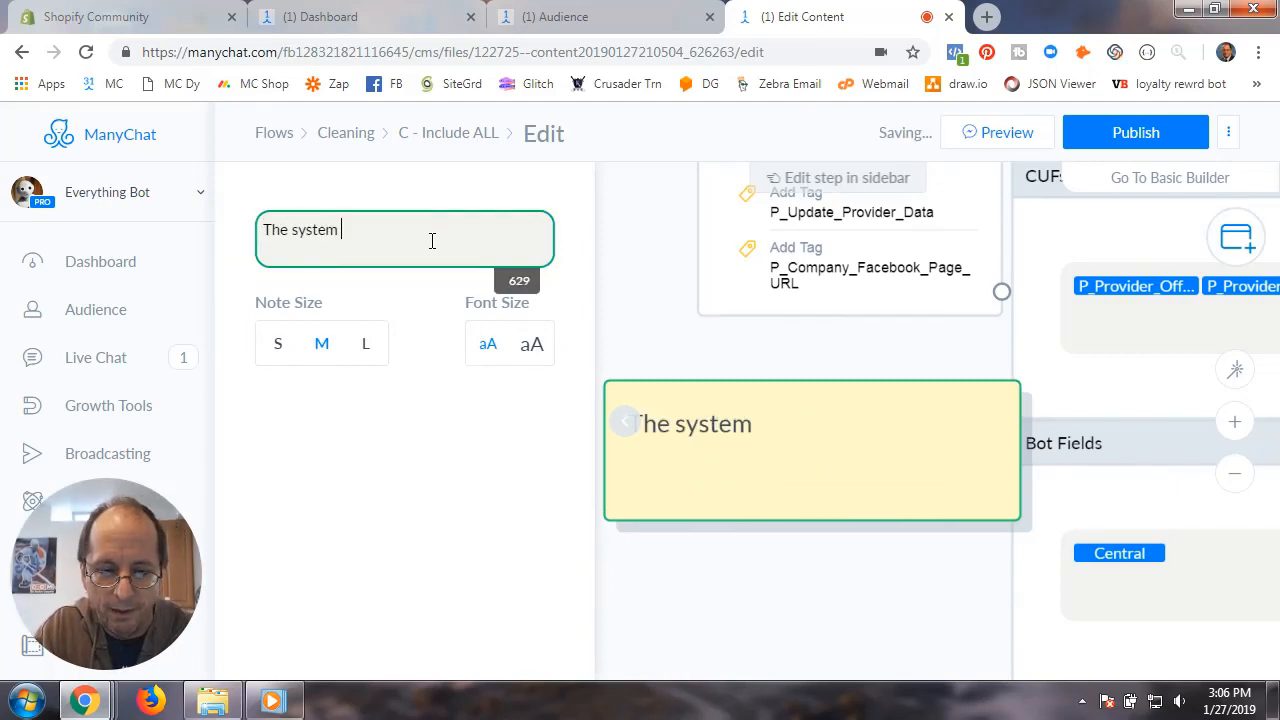
type("gathers c")
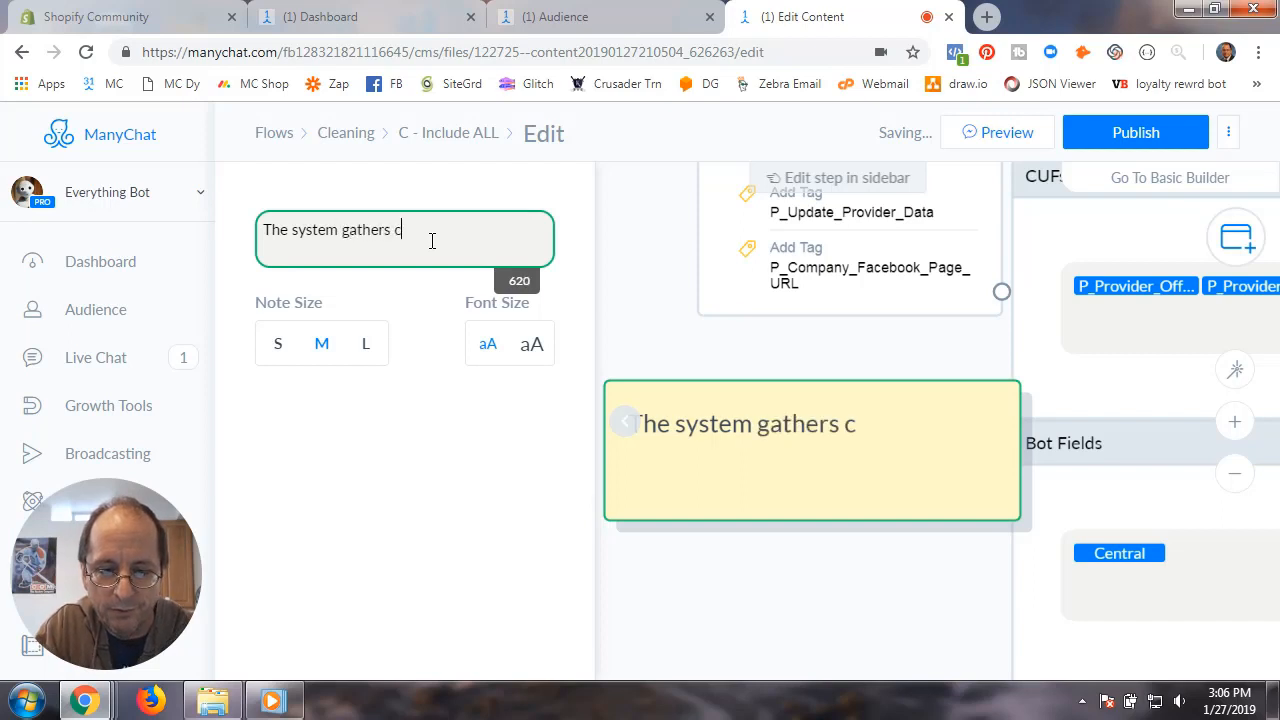
type("leaner inf")
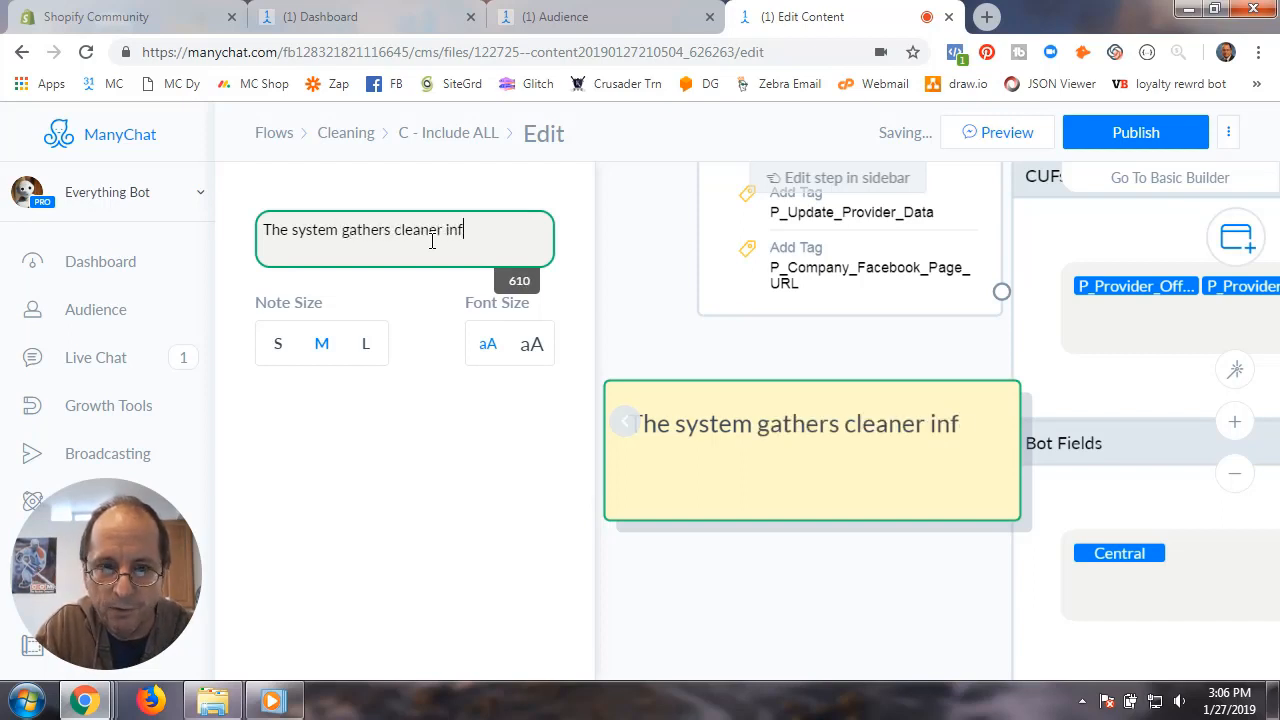
type("o stored in ")
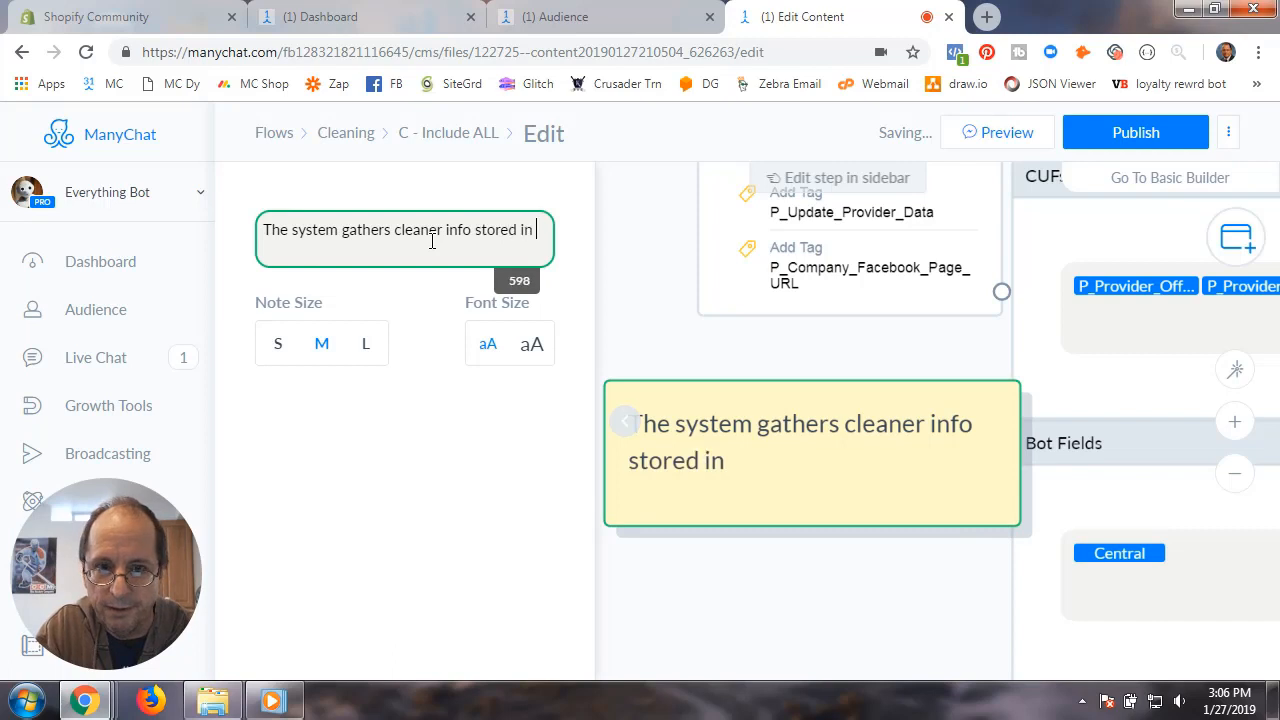
type("MYSQL ")
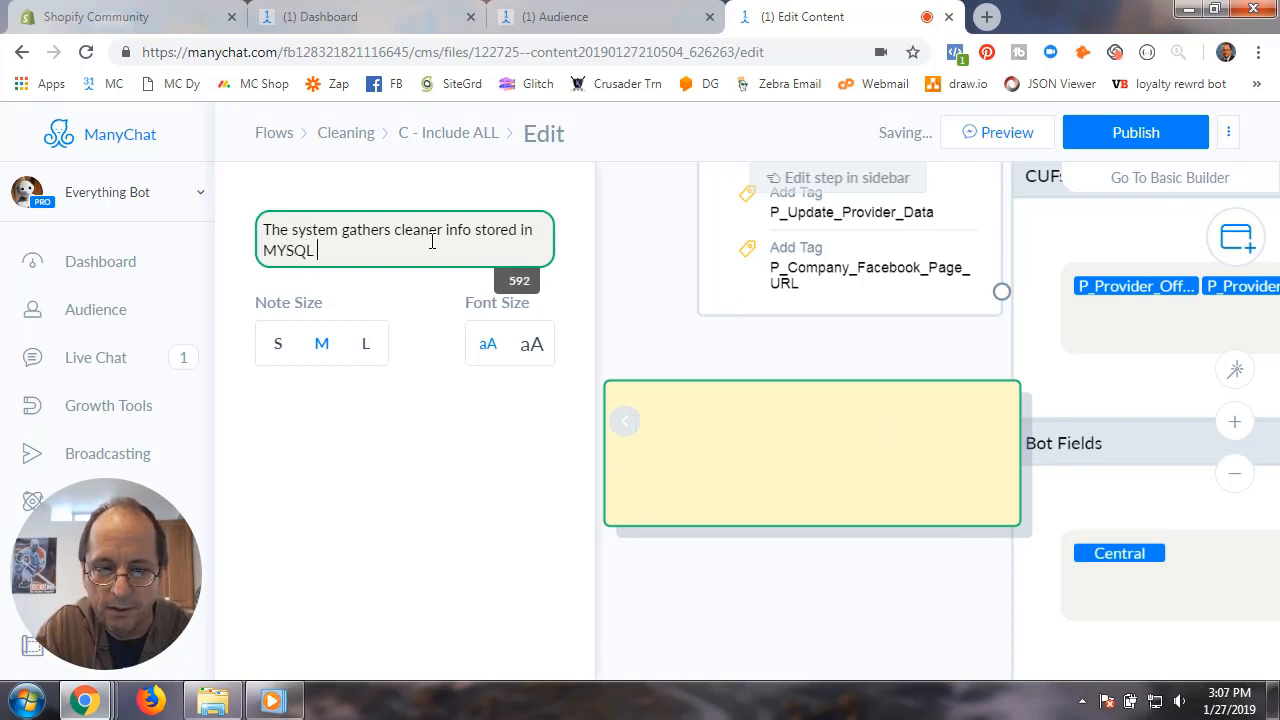
type("and then r")
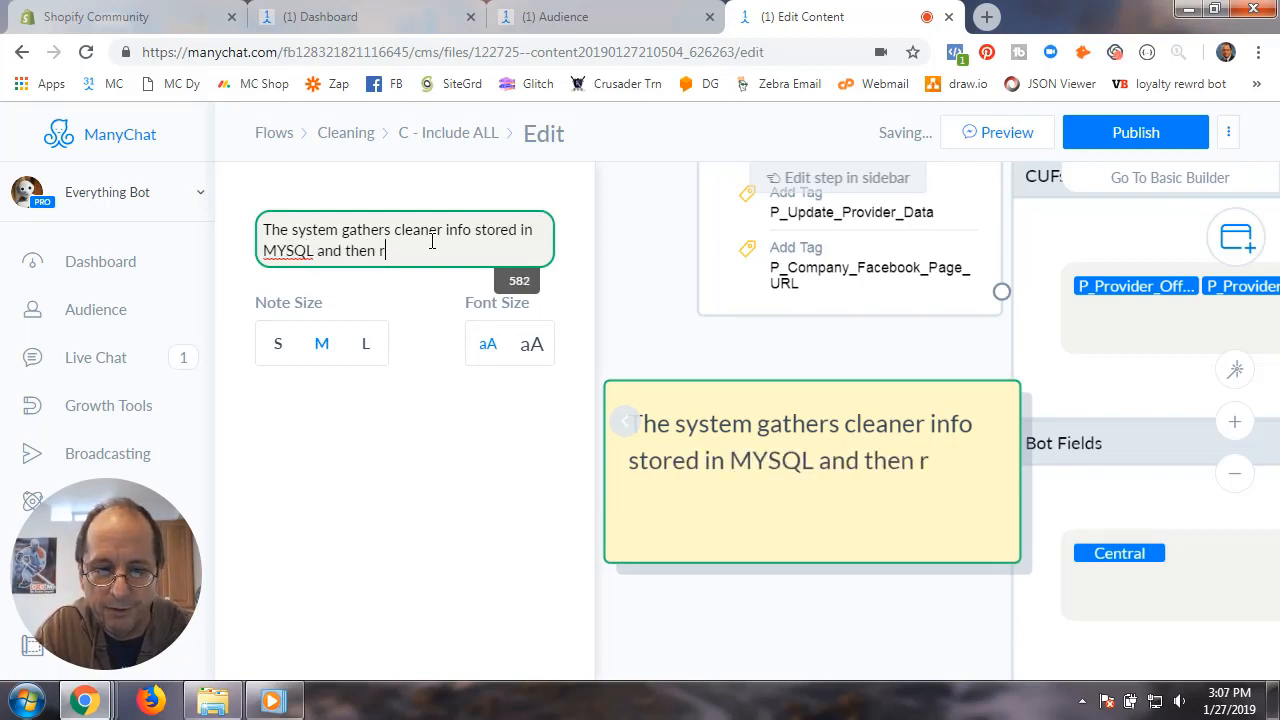
type("=")
key("BackSpace")
key("BackSpace")
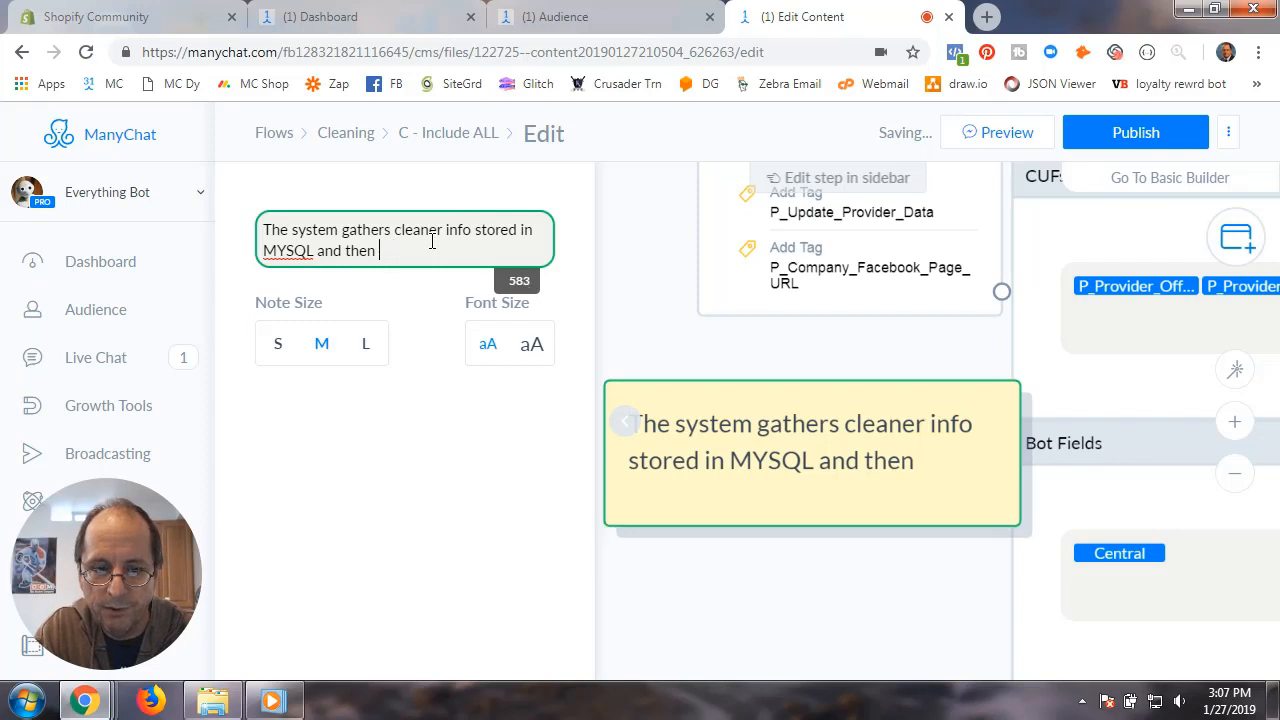
type("retireved ")
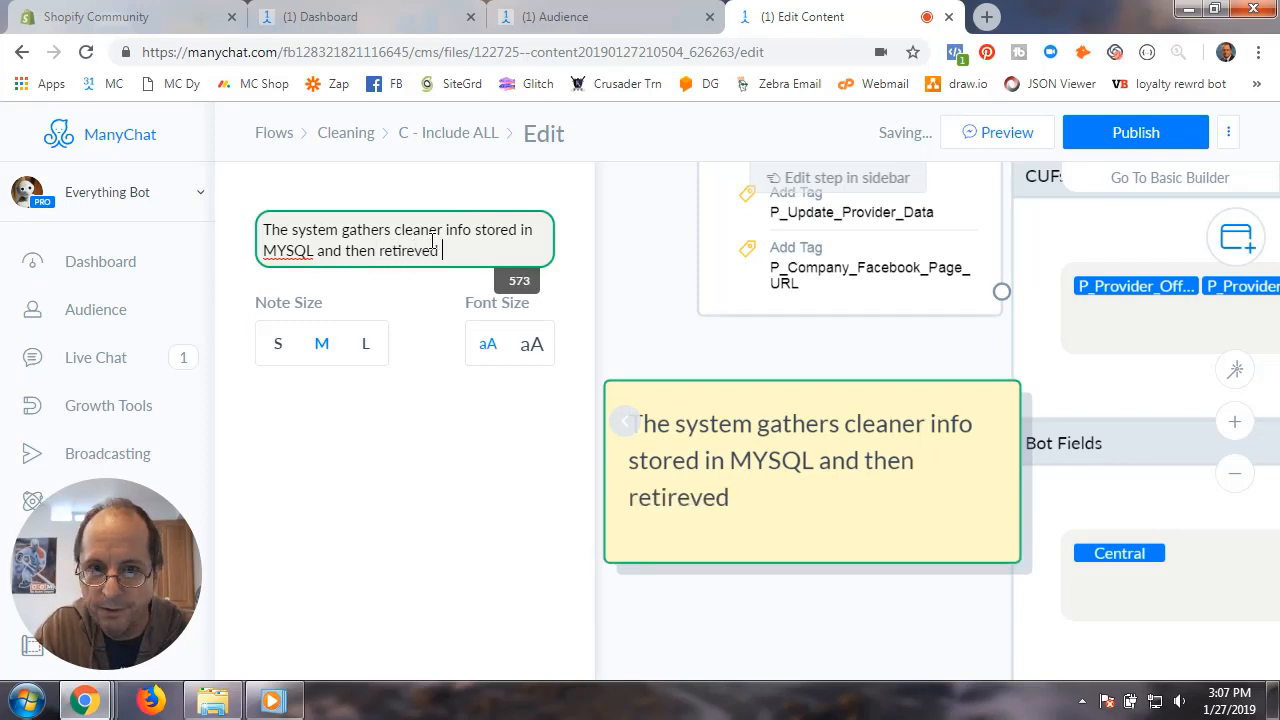
type("from MYSQL")
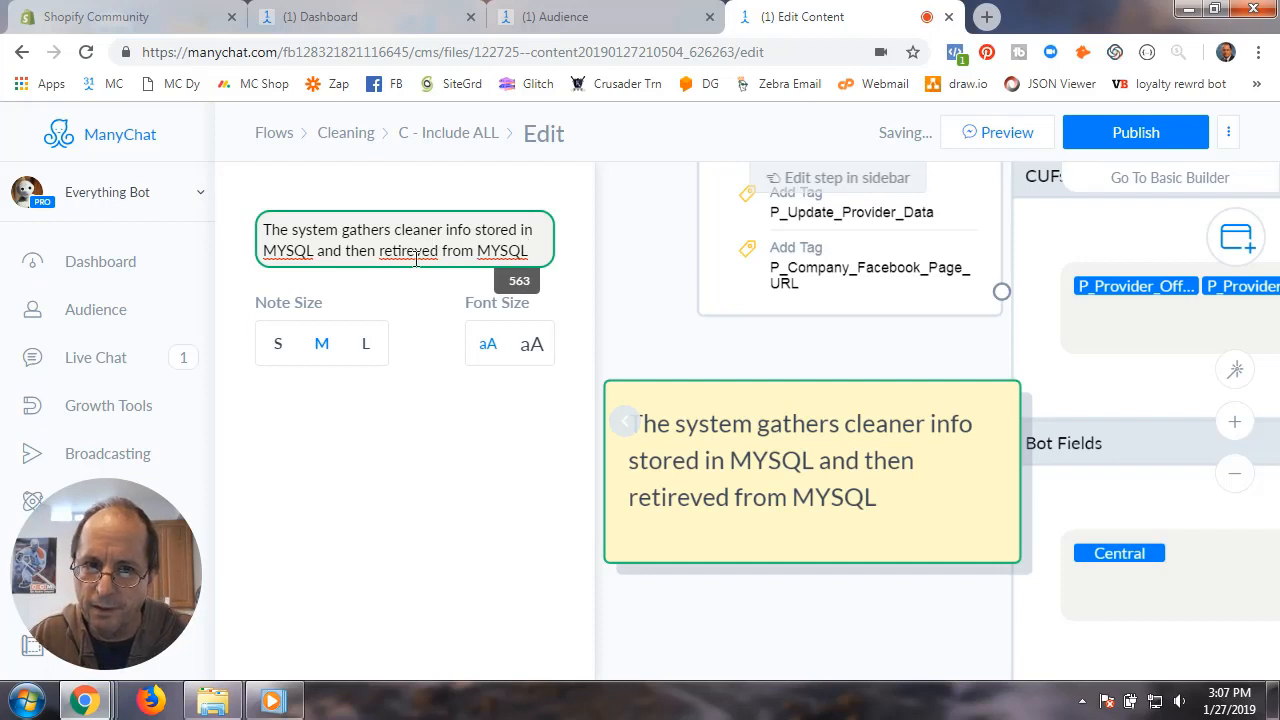
left_click(415, 250)
key("BackSpace")
key("BackSpace")
key("BackSpace")
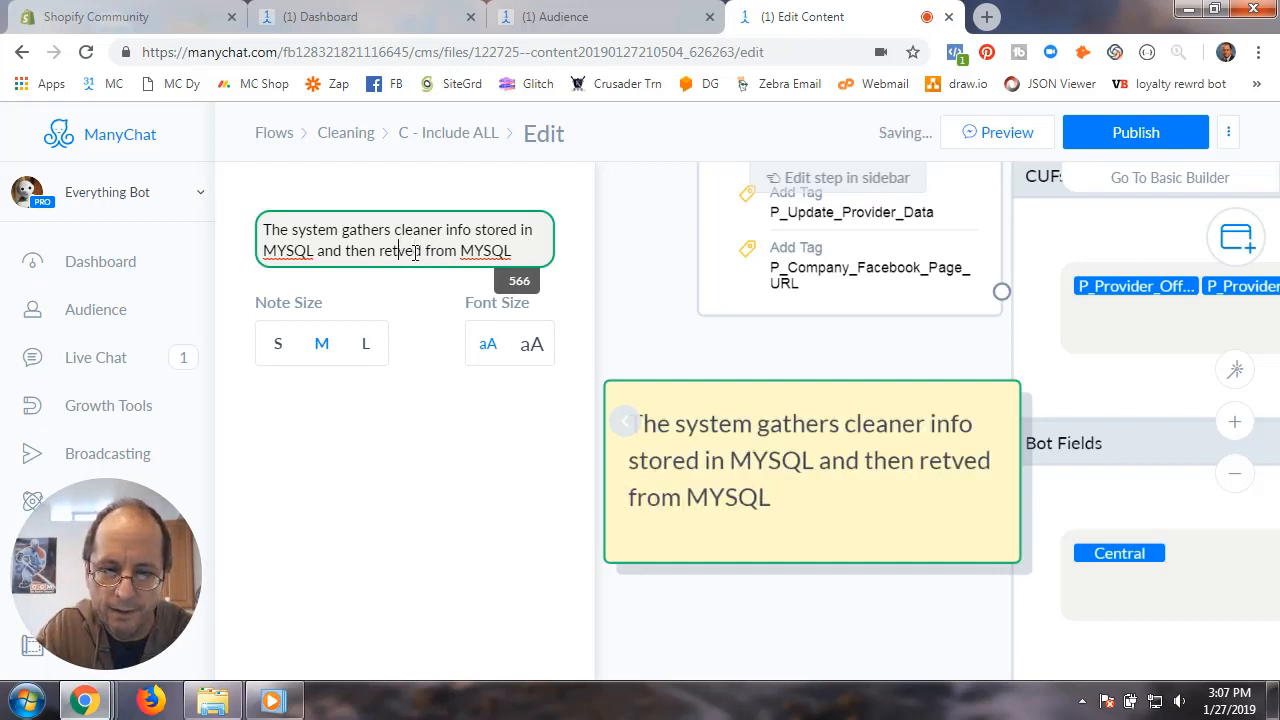
type("rie")
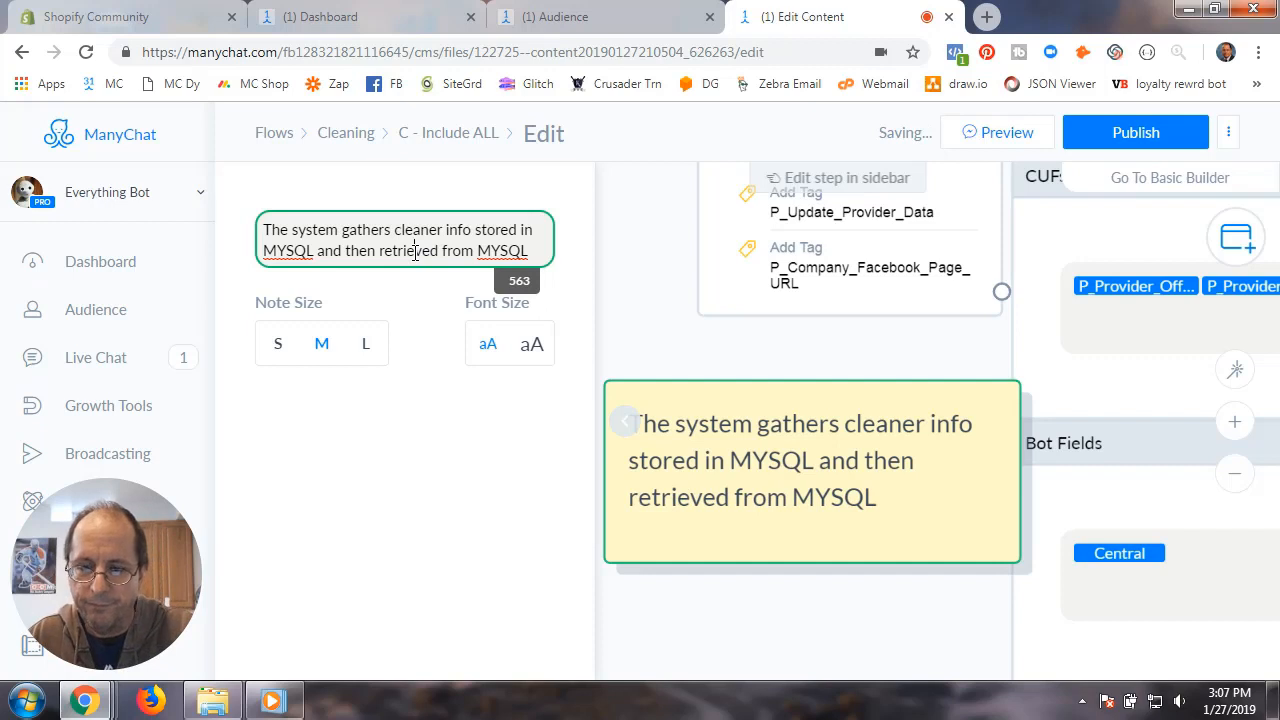
- Insert a line break after "retrie" in the note and move the note left, clear of the Bot Fields step
key("Return")
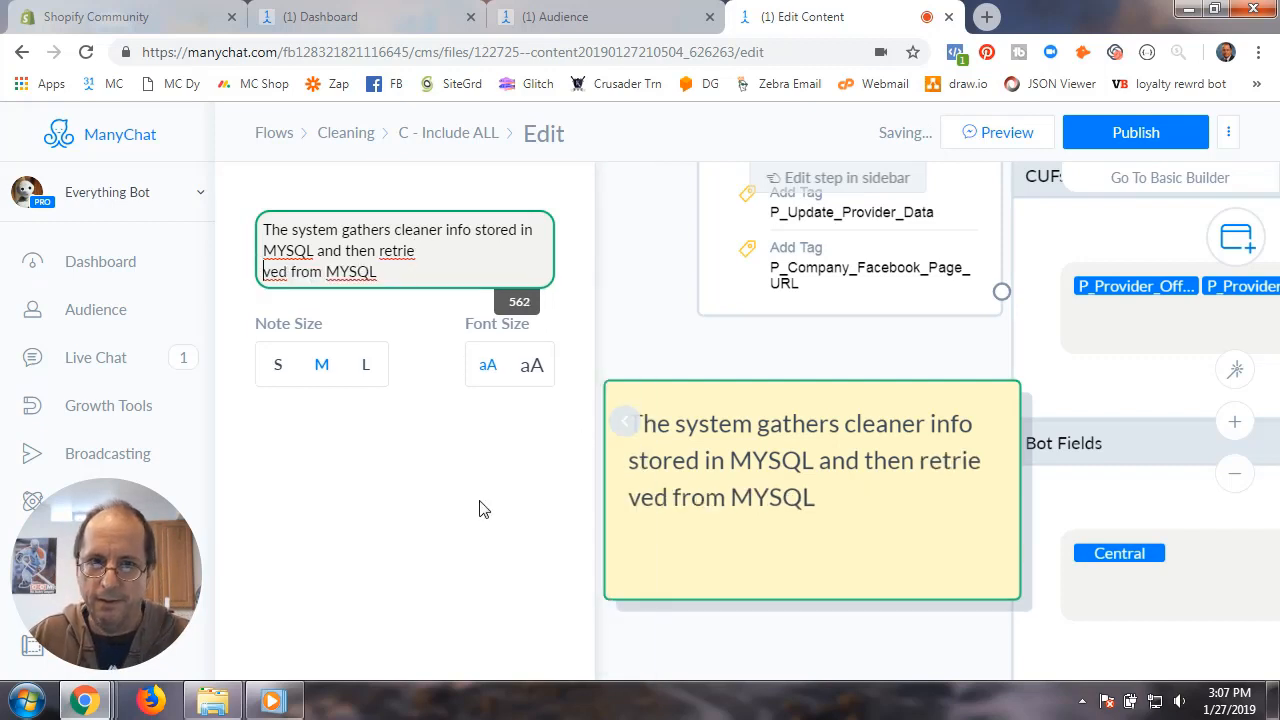
left_click(660, 337)
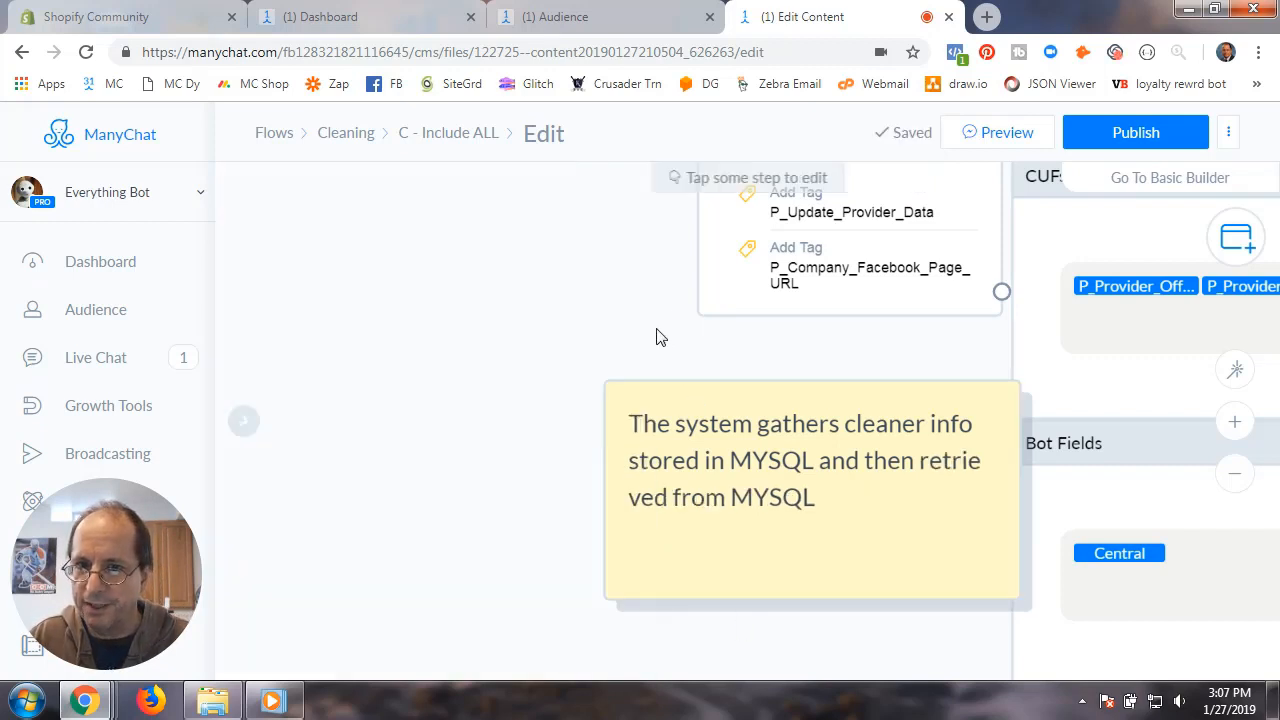
left_click_drag(829, 394, 582, 347)
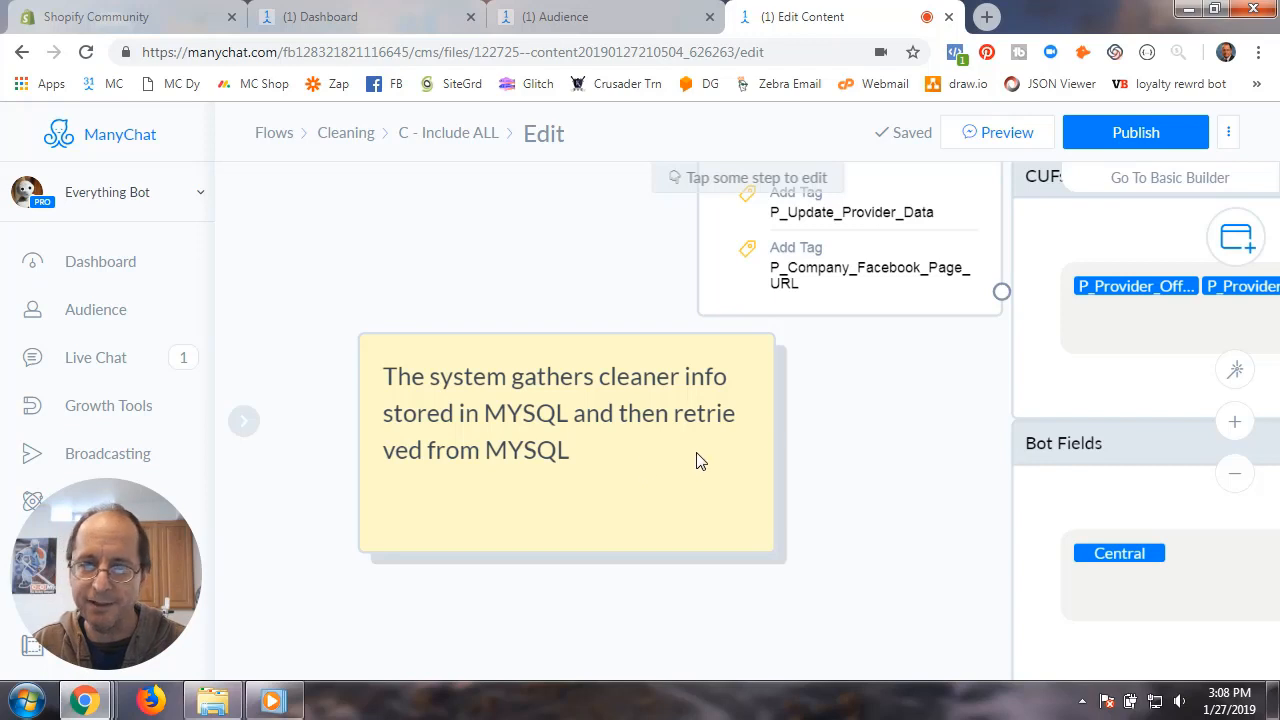
left_click_drag(898, 442, 760, 482)
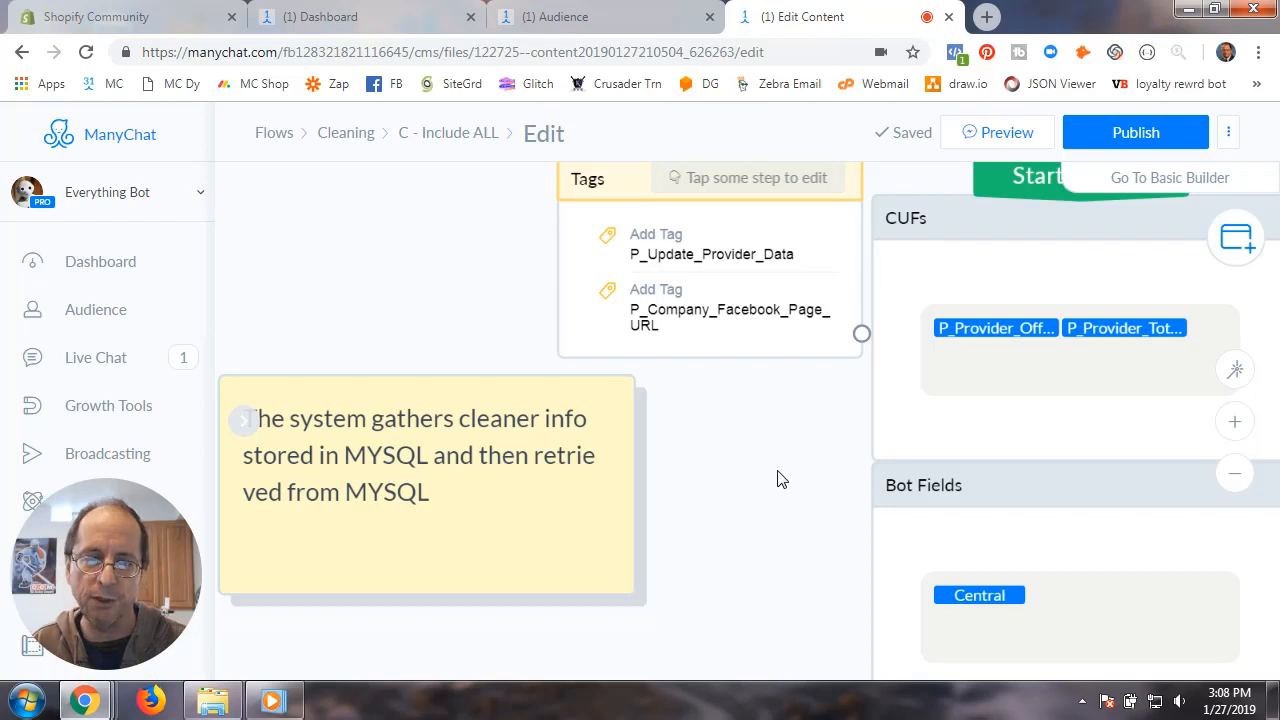
- Publish the C - Include ALL flow and check its published version from the Cleaning folder
left_click(1132, 130)
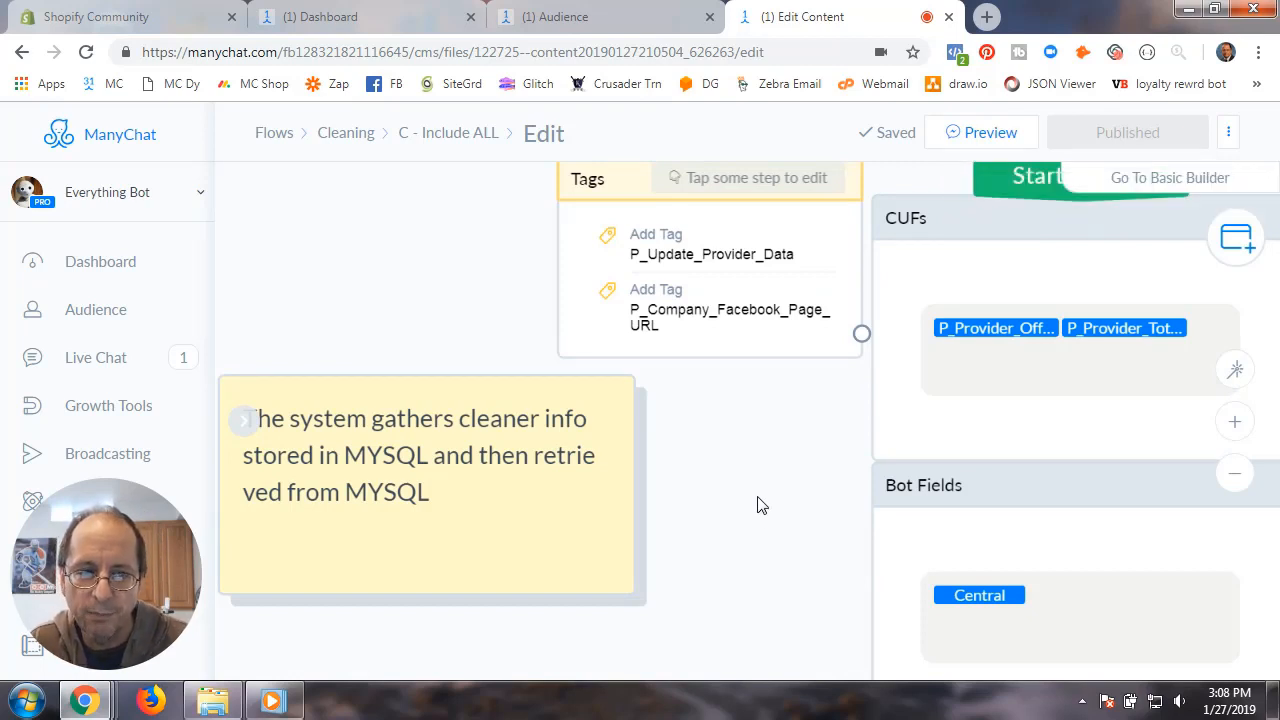
left_click(450, 138)
left_click(346, 136)
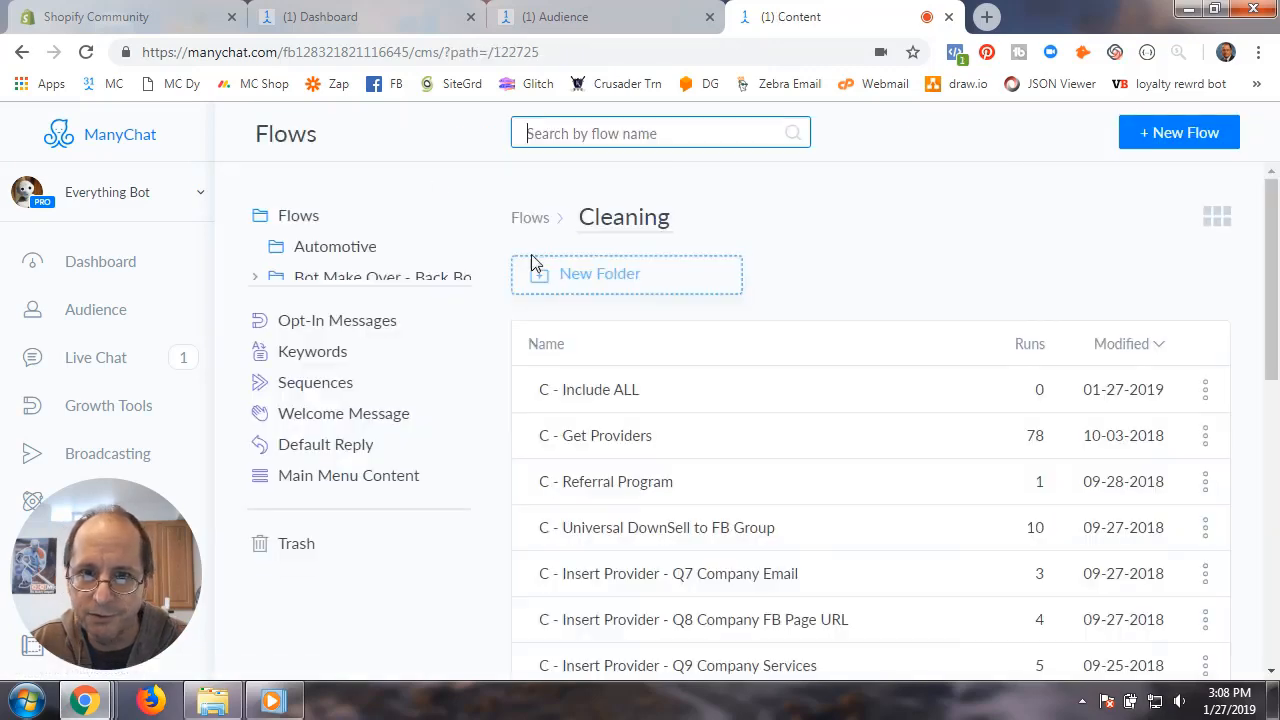
left_click(671, 395)
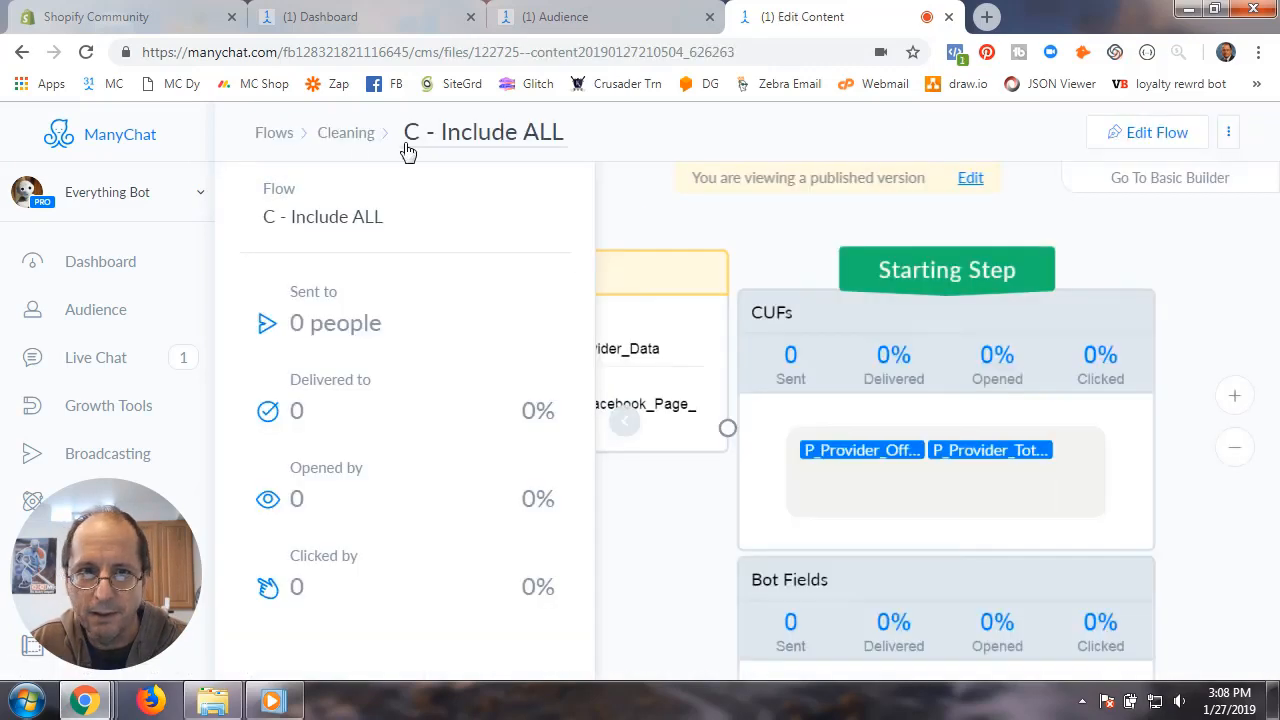
left_click(358, 136)
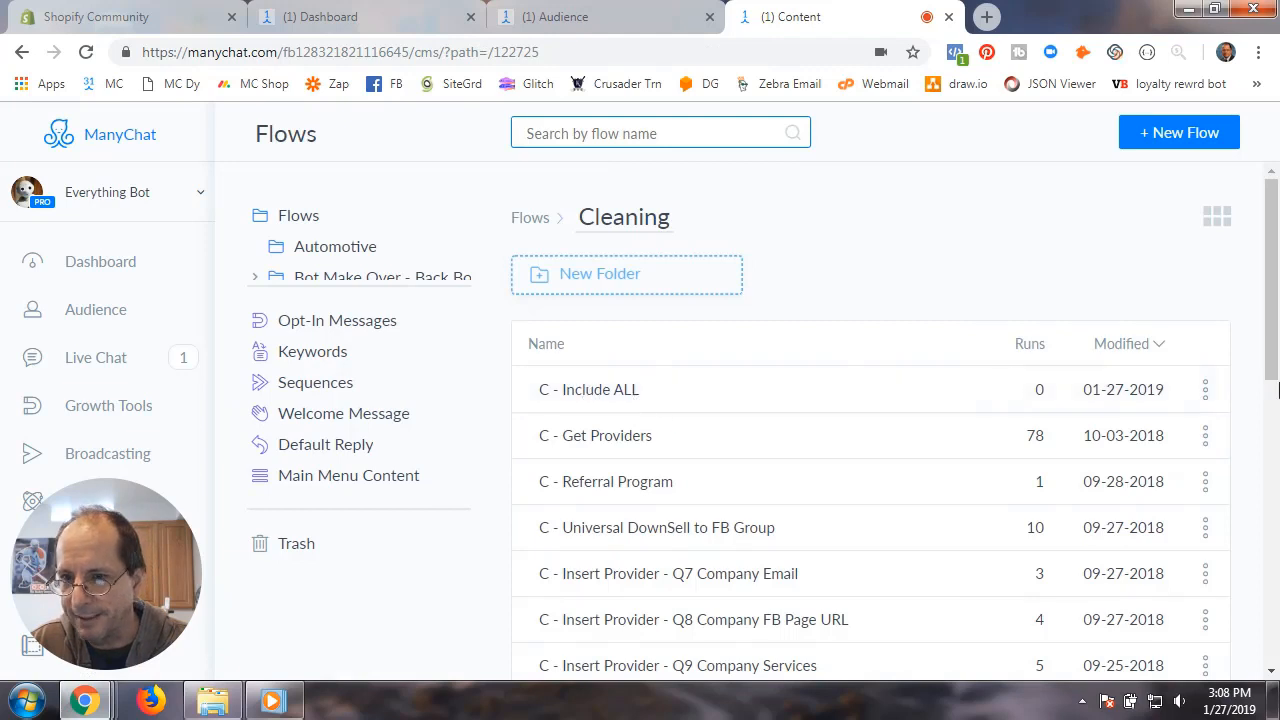
- Rename the C - Include ALL flow in the Cleaning folder as "C - Include ALL - Documentation"
left_click(1206, 392)
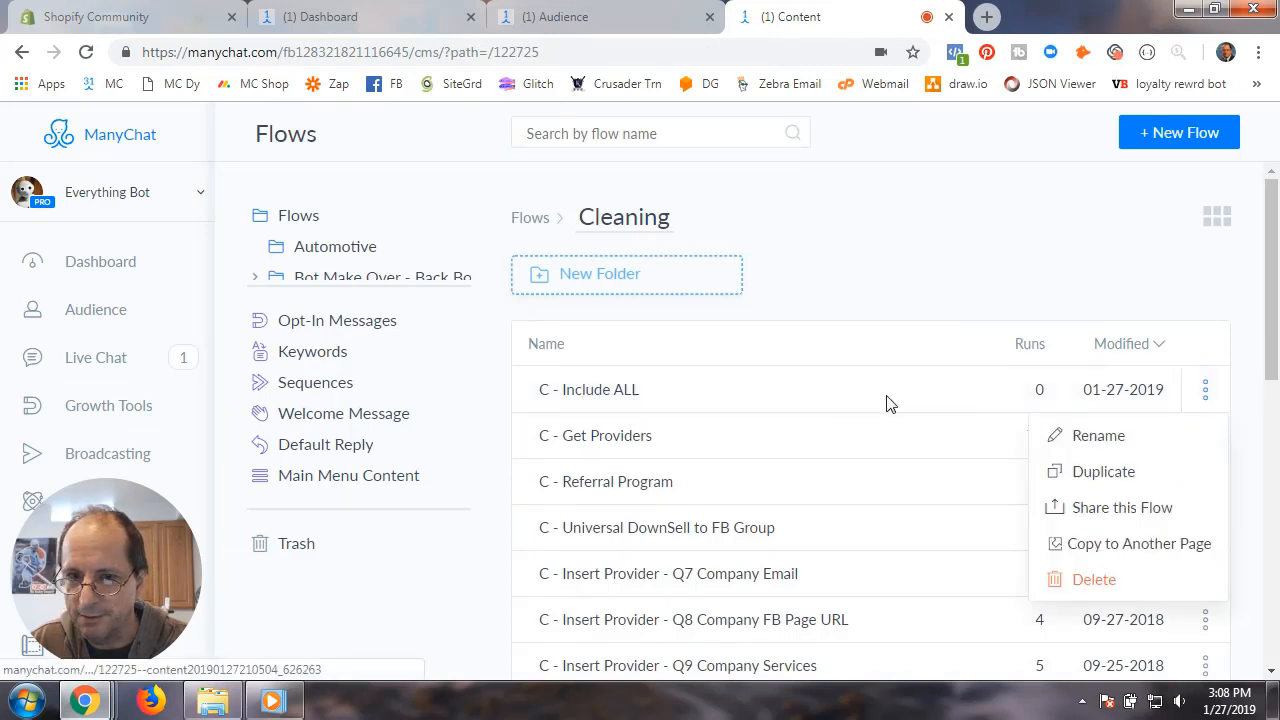
left_click(1097, 440)
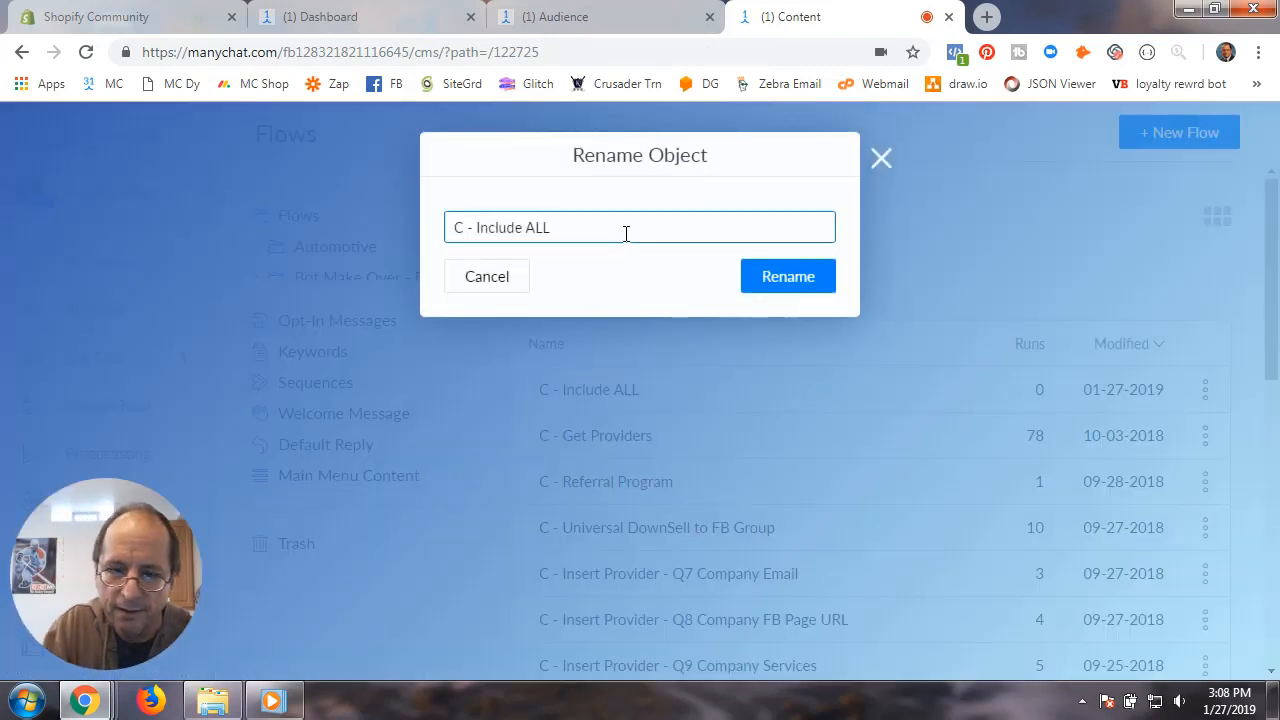
type("- Documentation")
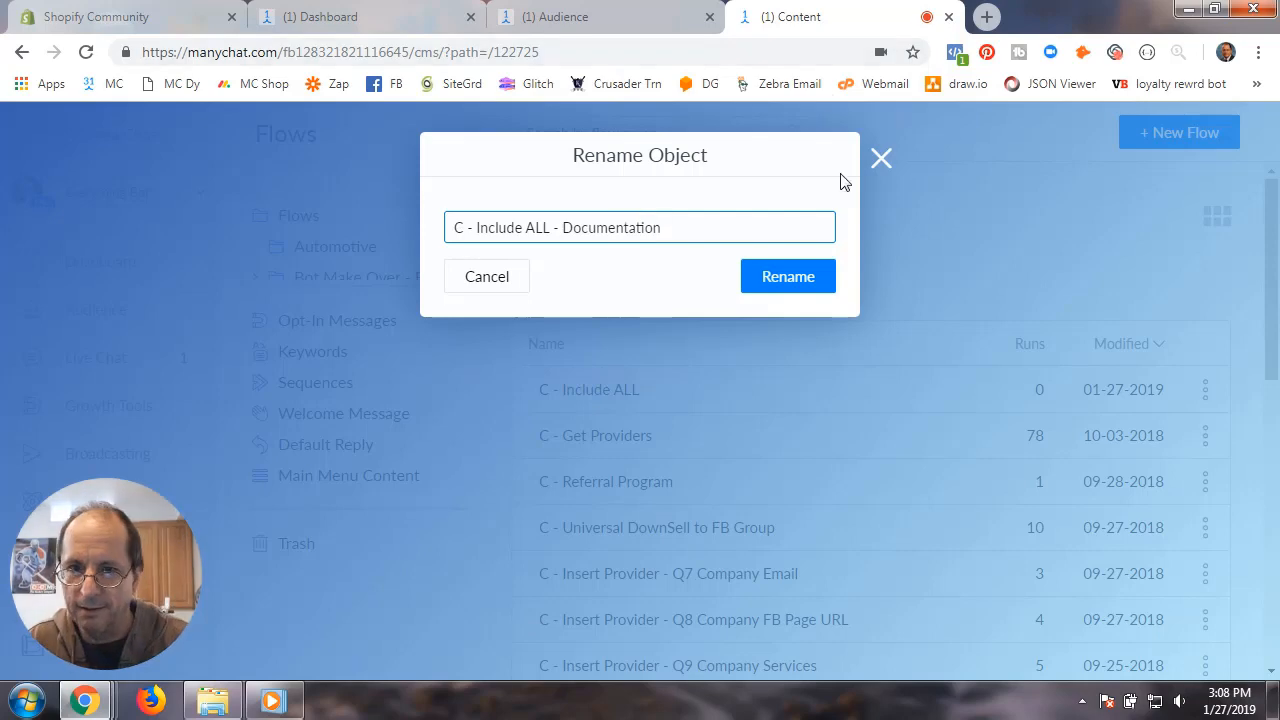
left_click(791, 280)
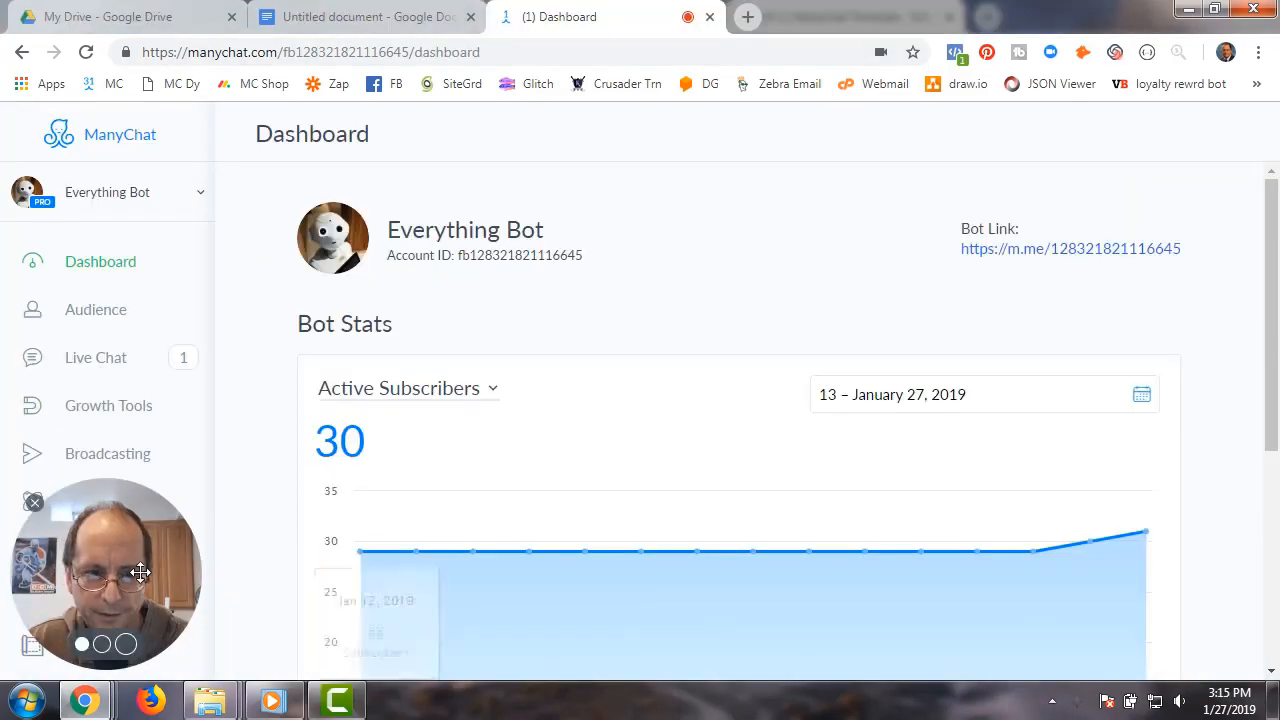
- Start a new bot template based on the Everything Bot page
left_click_drag(134, 569, 886, 203)
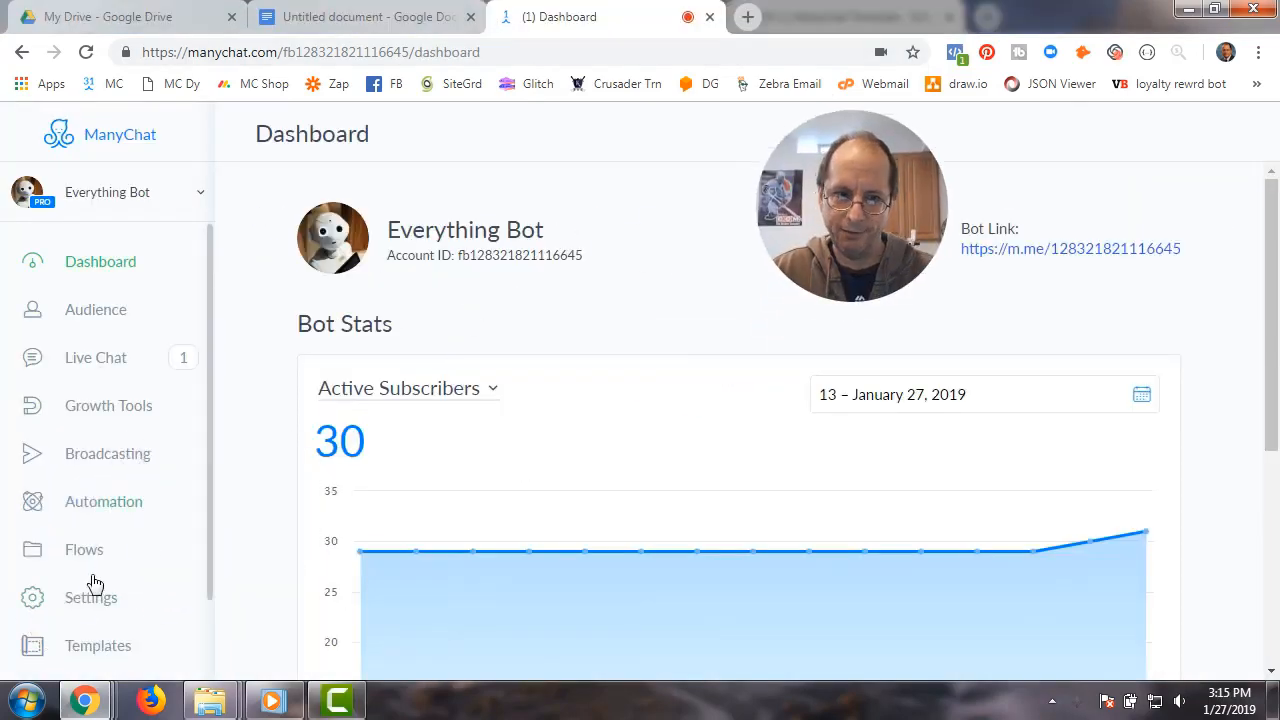
left_click(100, 647)
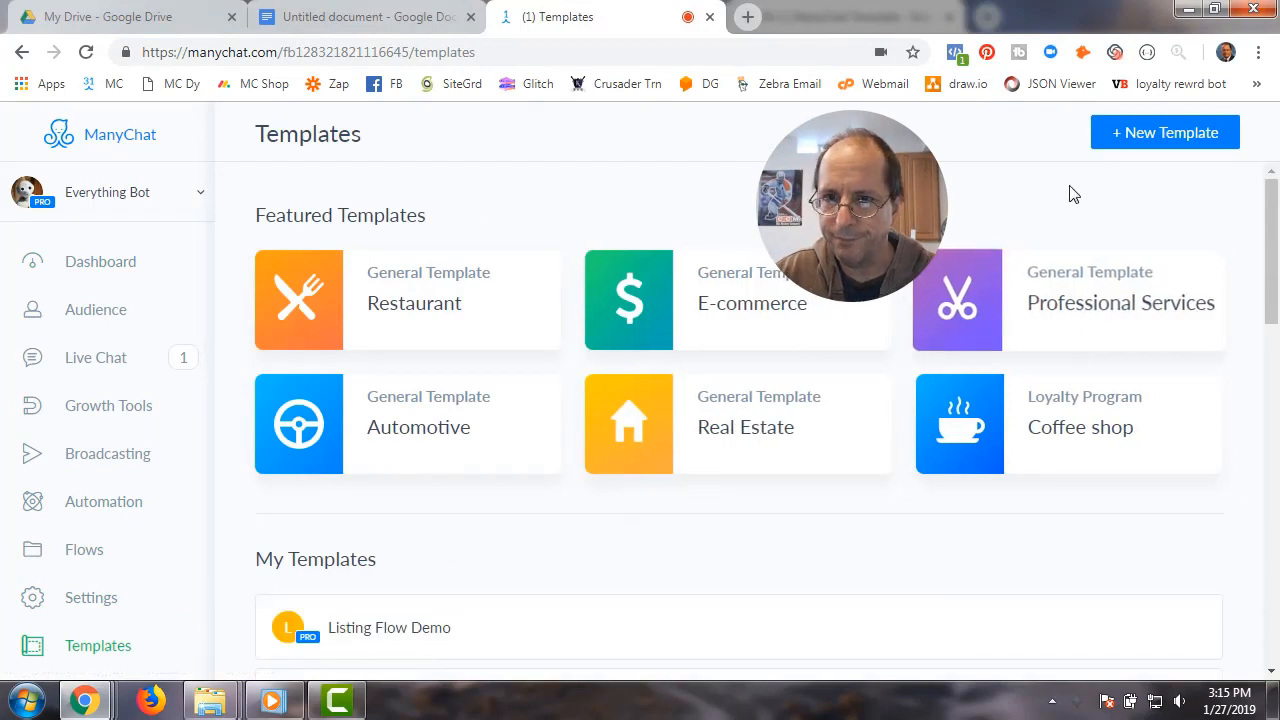
left_click(1173, 138)
left_click_drag(866, 210, 207, 301)
left_click(838, 540)
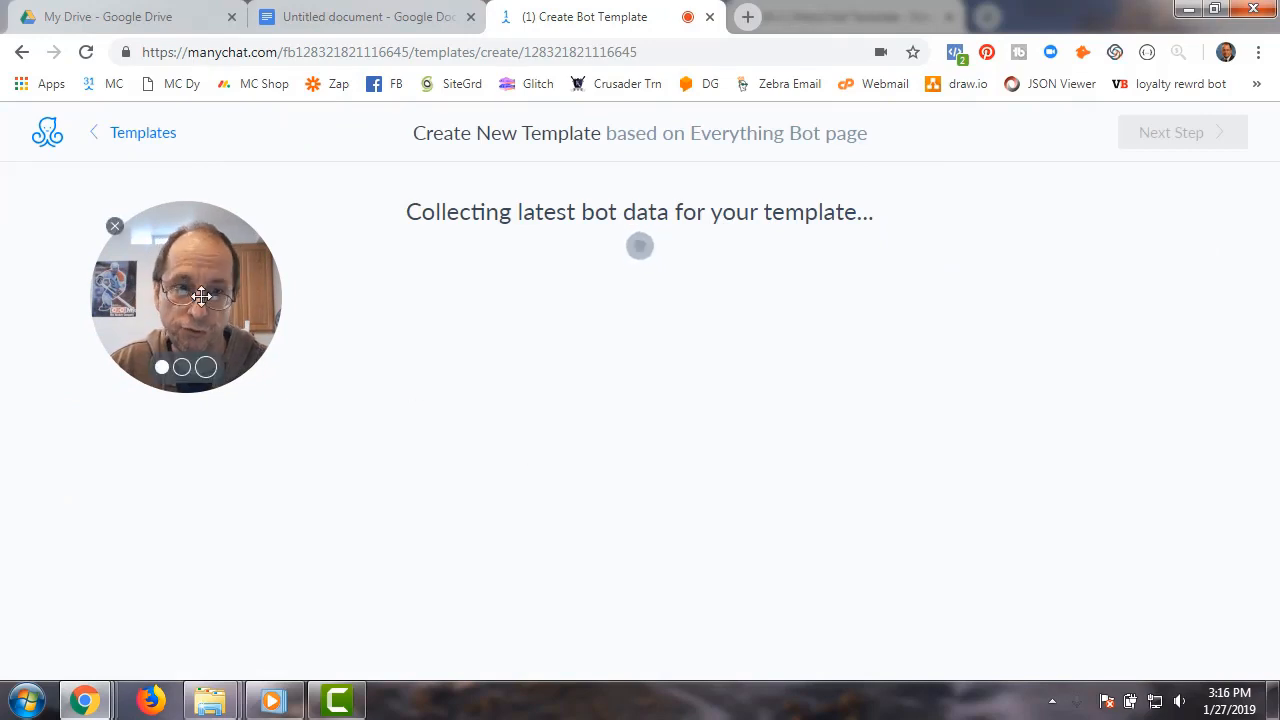
mouse_move(923, 210)
left_mouse_down()
mouse_move(946, 206)
mouse_move(815, 237)
mouse_move(930, 210)
left_mouse_up()
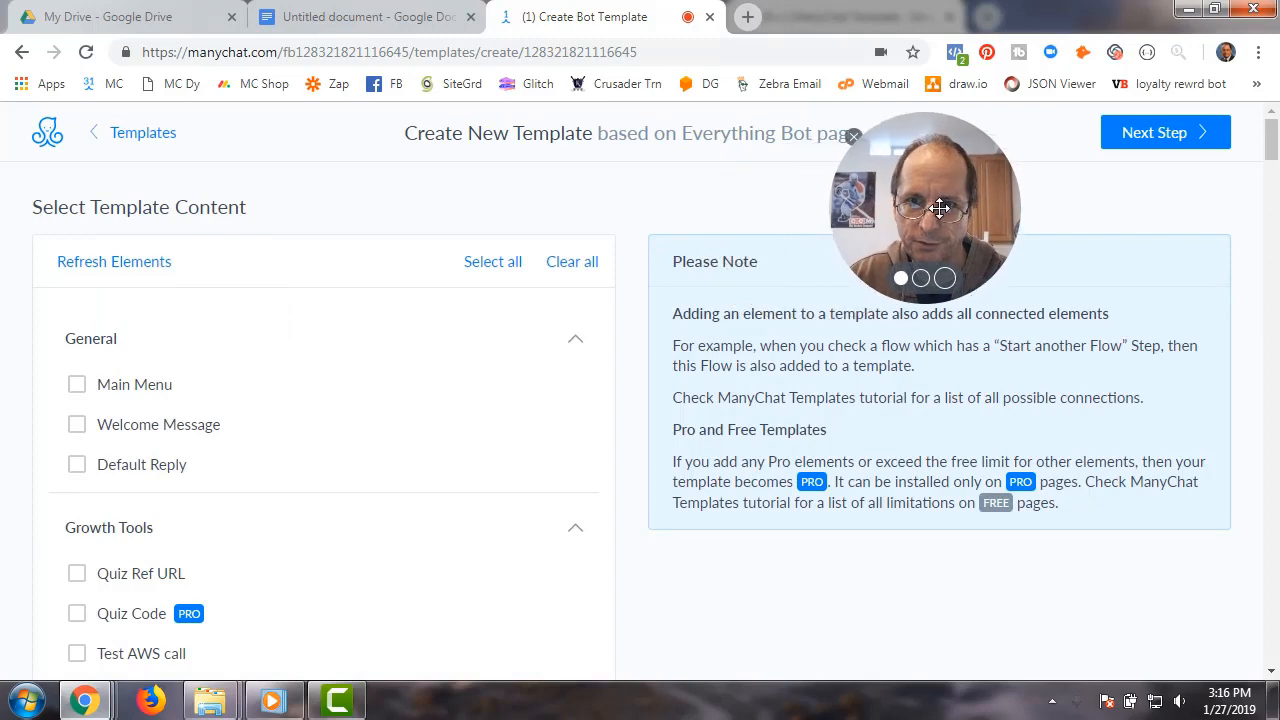
- Include the "add provider", "update provider" and "cleaning service" keyword rules in the template content
scroll(335, 493, "down", 3)
scroll(335, 493, "down", 12)
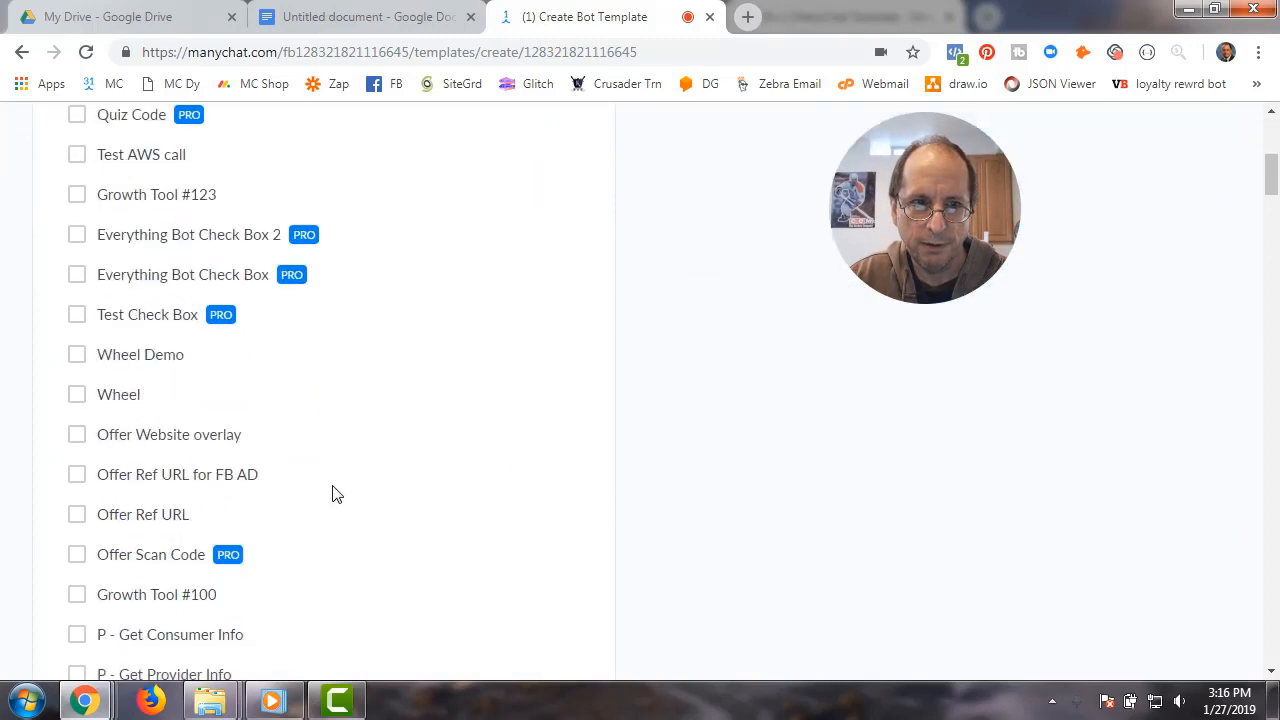
scroll(335, 493, "down", 12)
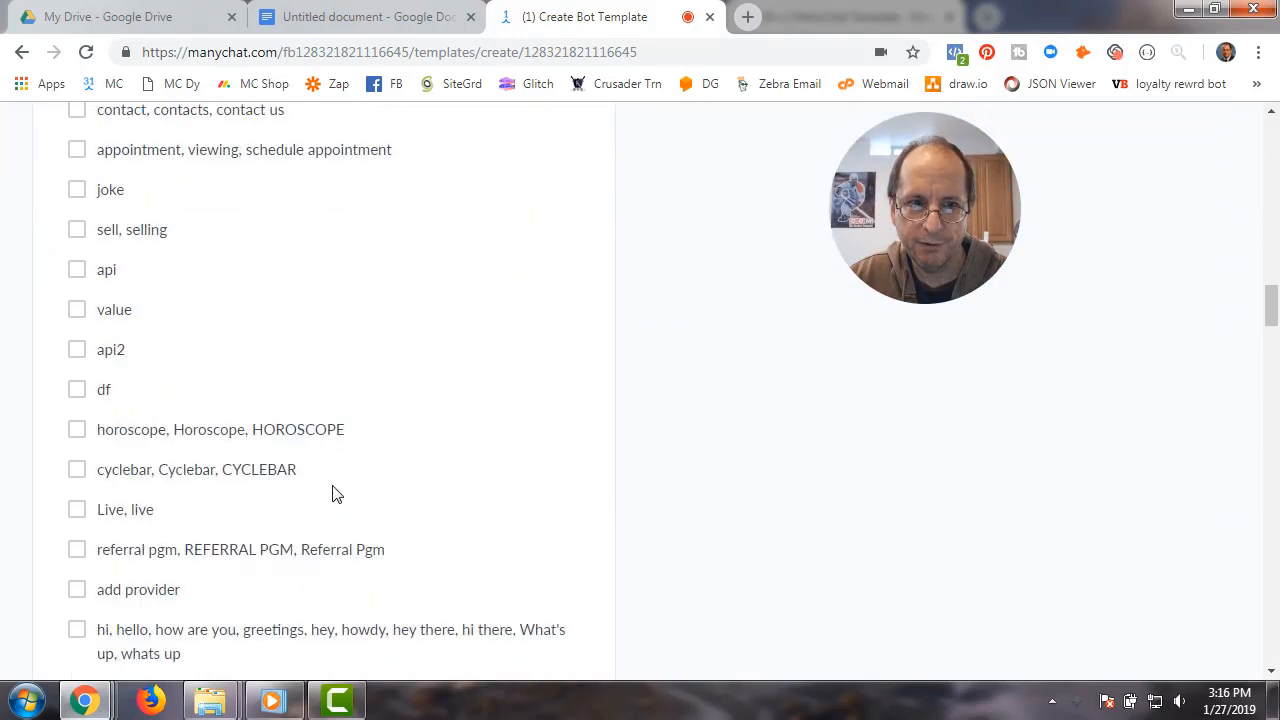
scroll(335, 493, "up", 10)
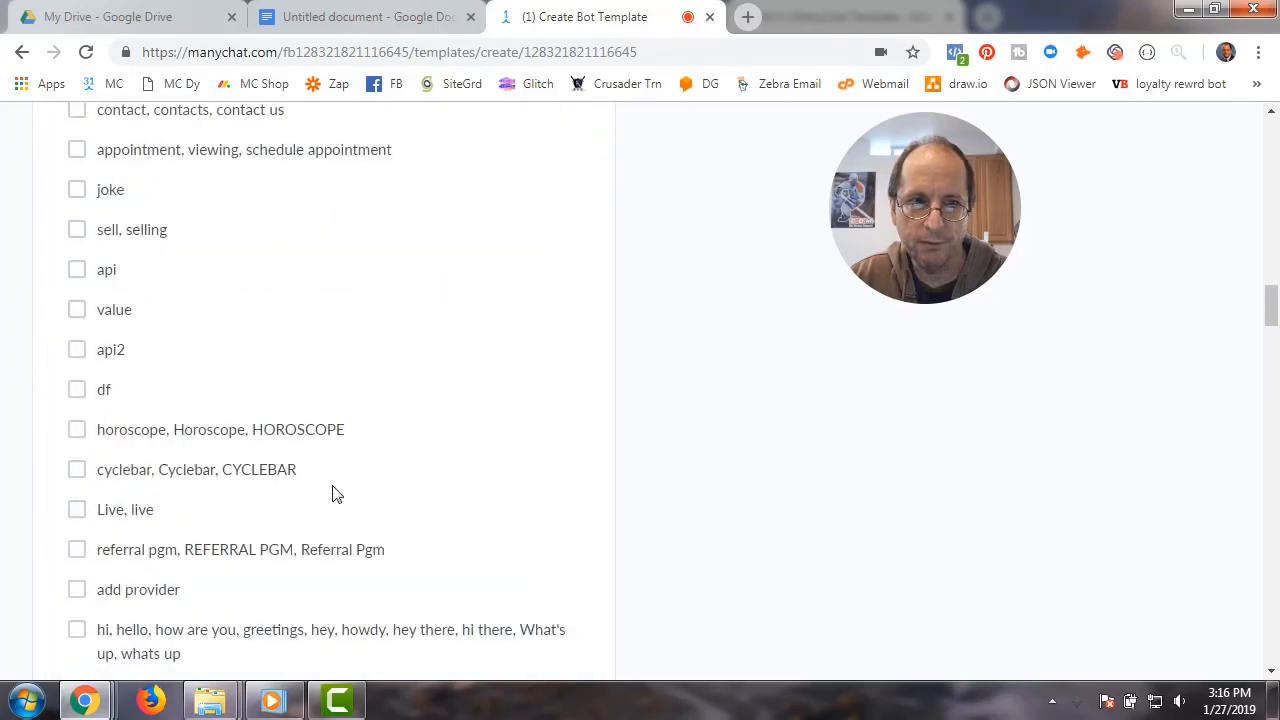
scroll(335, 493, "down", 6)
scroll(335, 493, "down", 1)
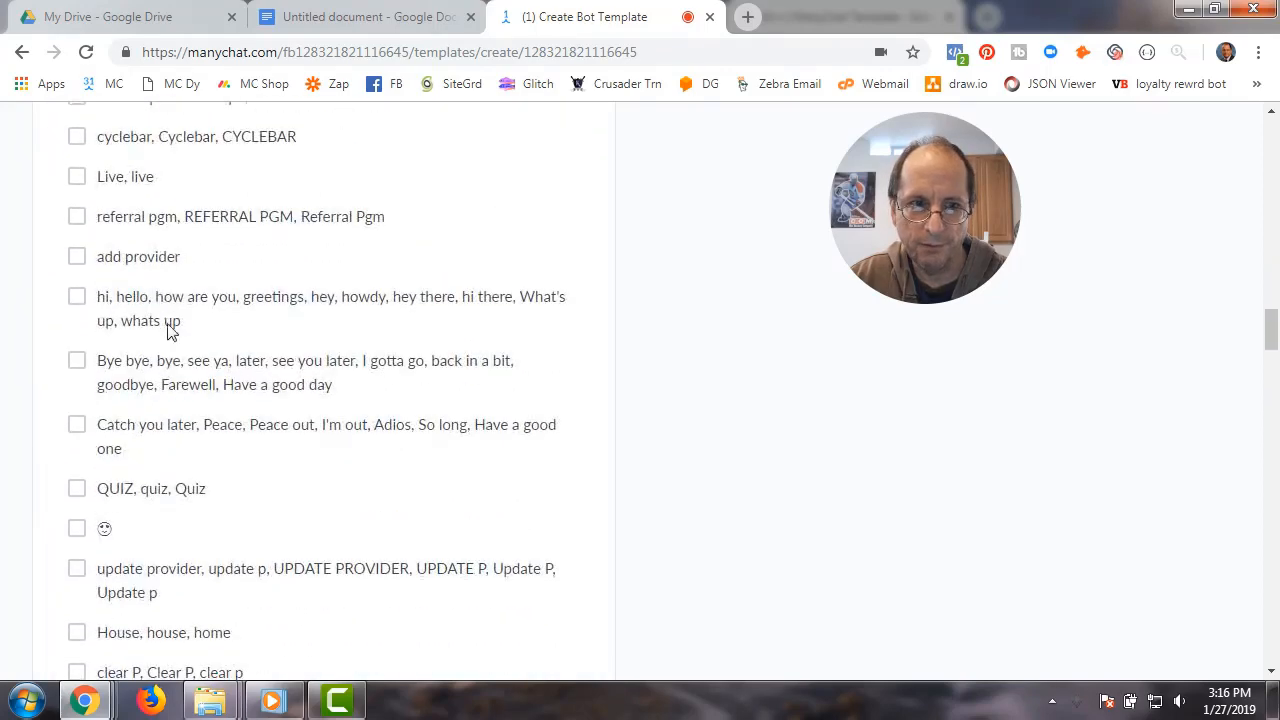
left_click(74, 260)
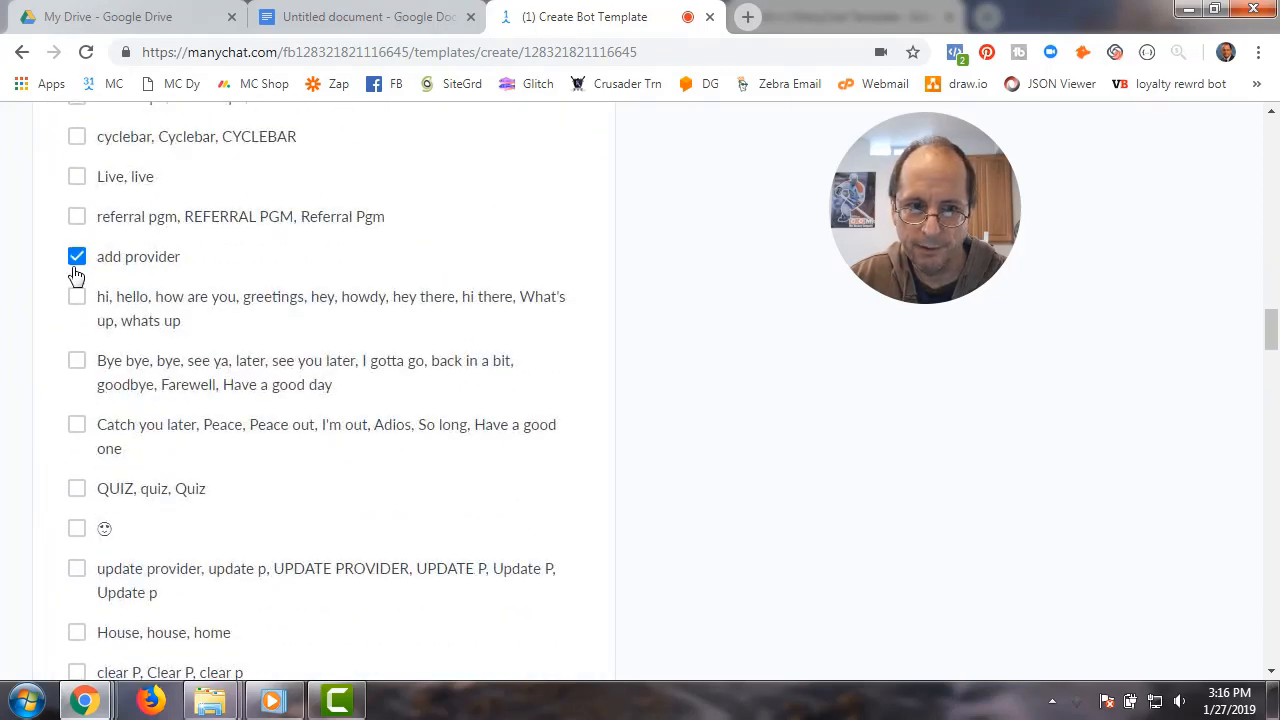
left_click(96, 576)
scroll(150, 560, "down", 2)
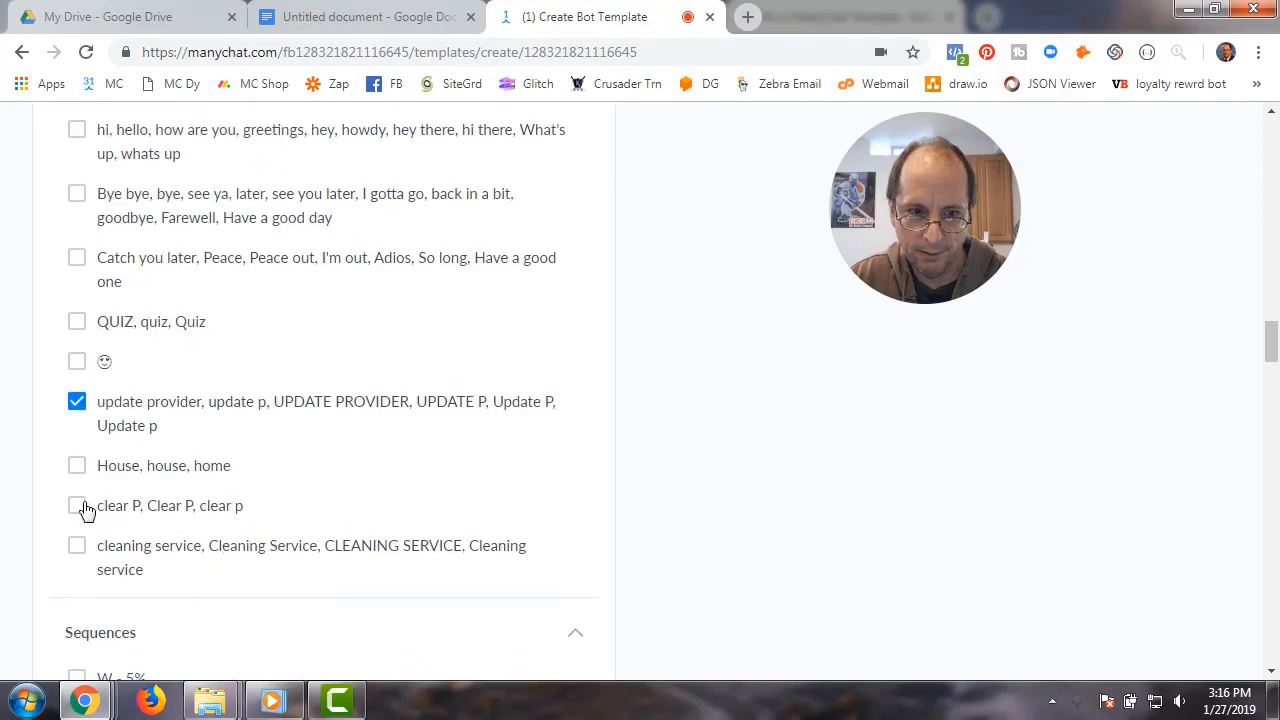
left_click(78, 546)
- Expand the Cleaning flow folder and include C - Include ALL - Documentation and C - Insert Provider in the template
scroll(371, 546, "down", 7)
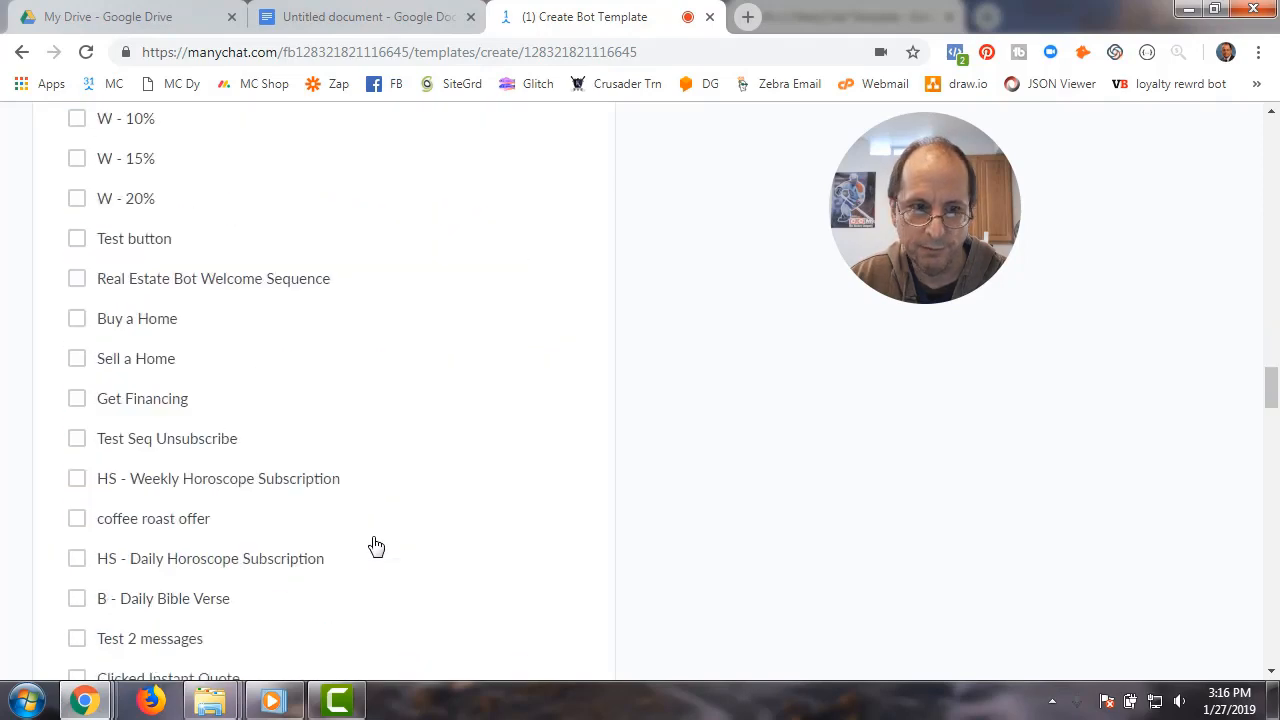
scroll(371, 546, "down", 5)
scroll(371, 545, "down", 2)
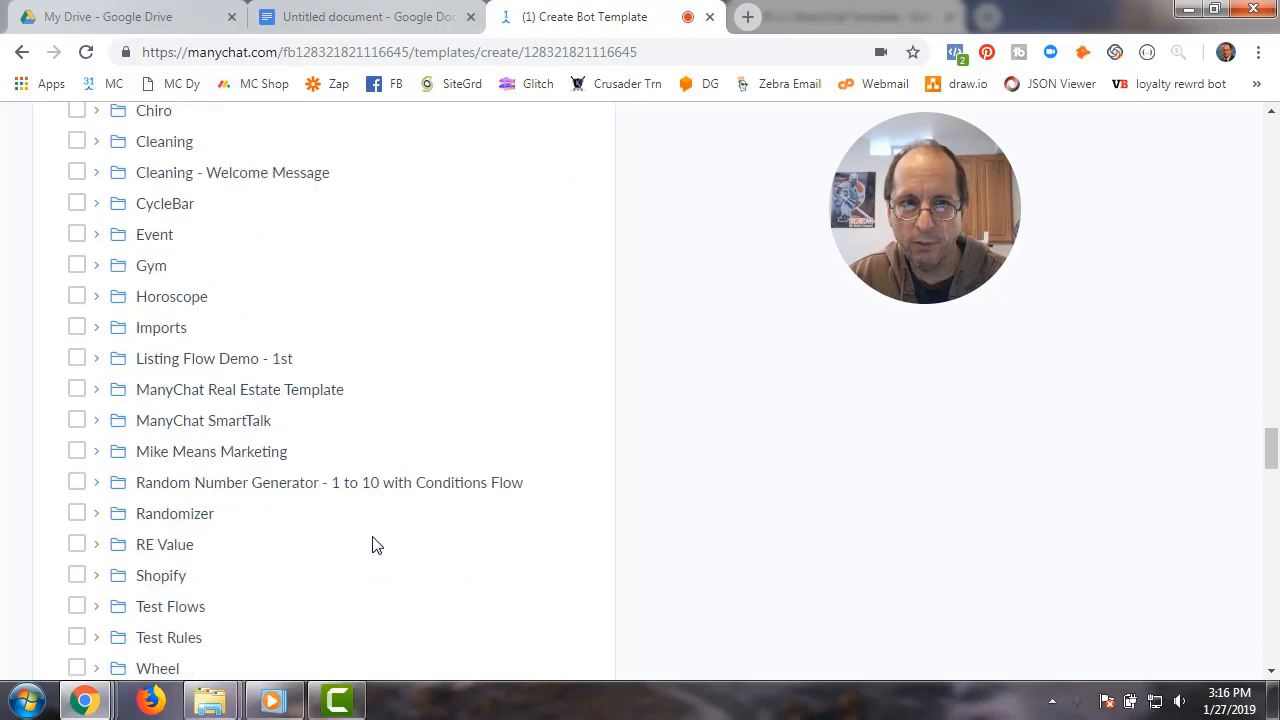
left_click(96, 142)
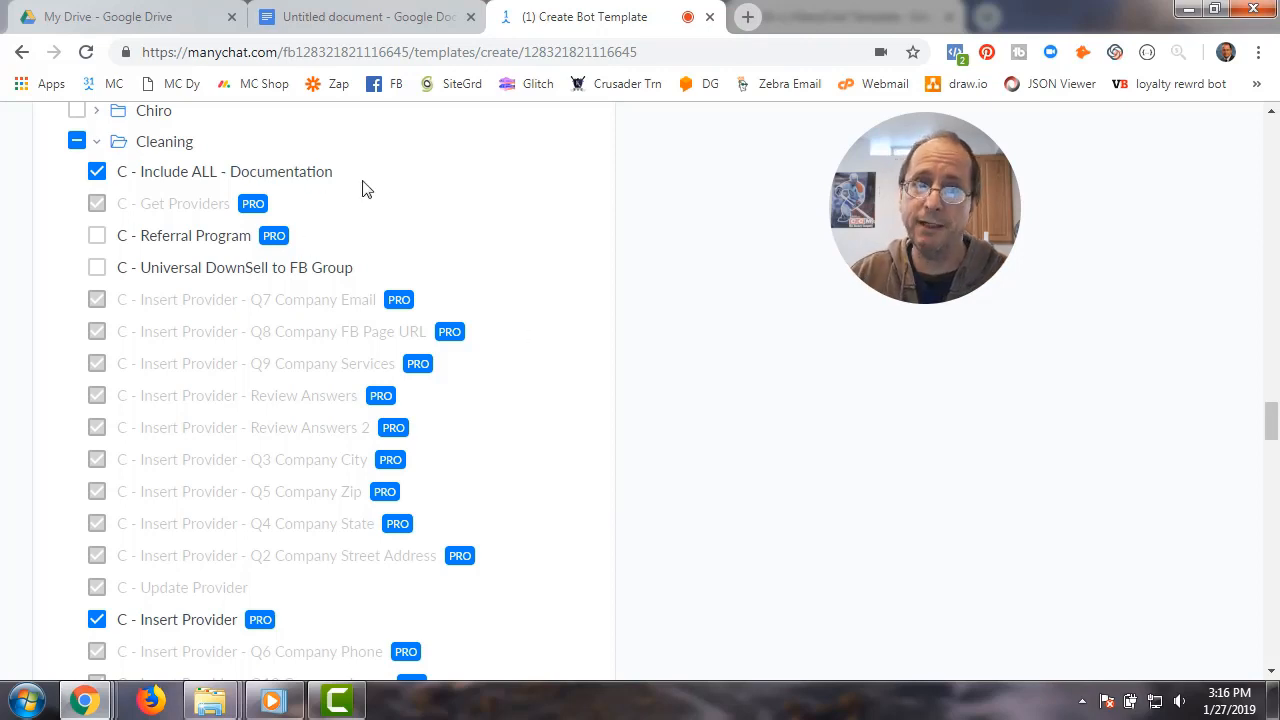
mouse_move(482, 210)
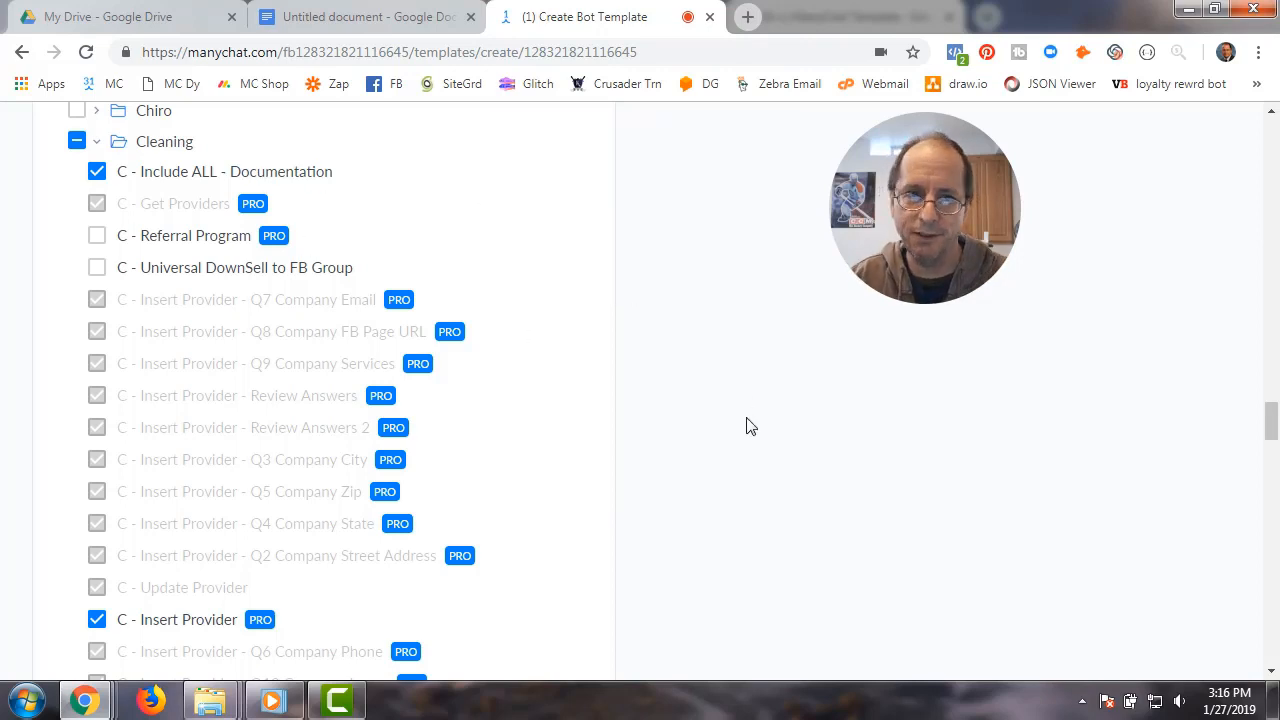